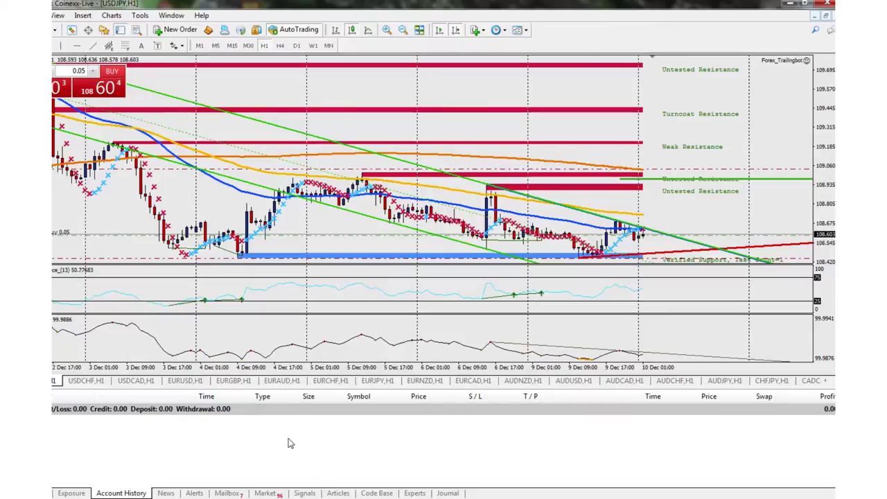
Step: Show all history in the account history and select the deposit entries dated 2019.10.30 and 2019.11.03
{"action": "right_click", "coordinate": [154, 463]}
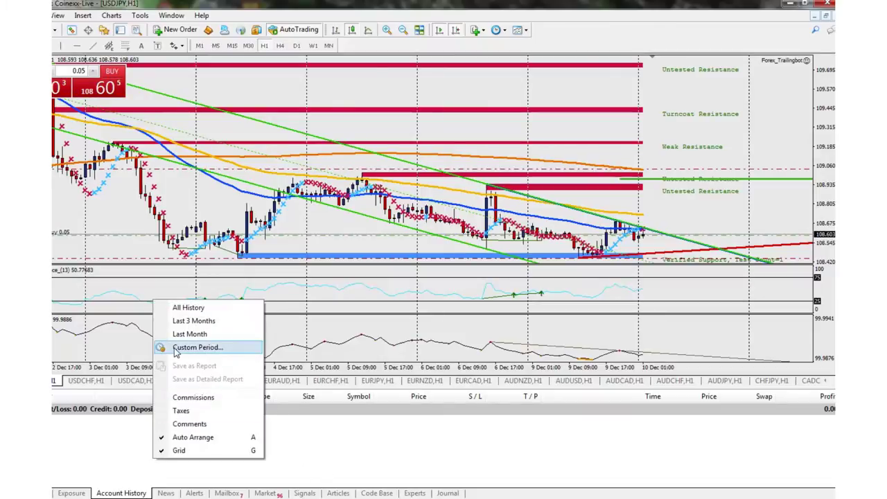
{"action": "left_click", "coordinate": [194, 307]}
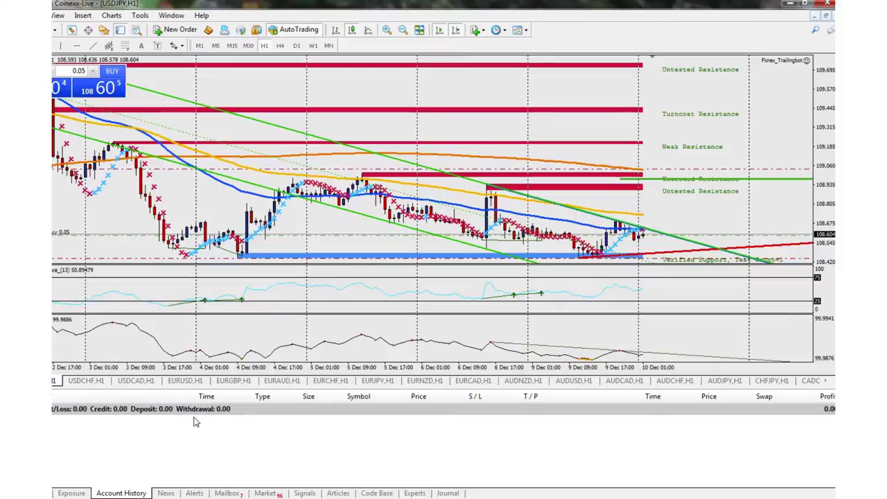
{"action": "left_click", "coordinate": [668, 411]}
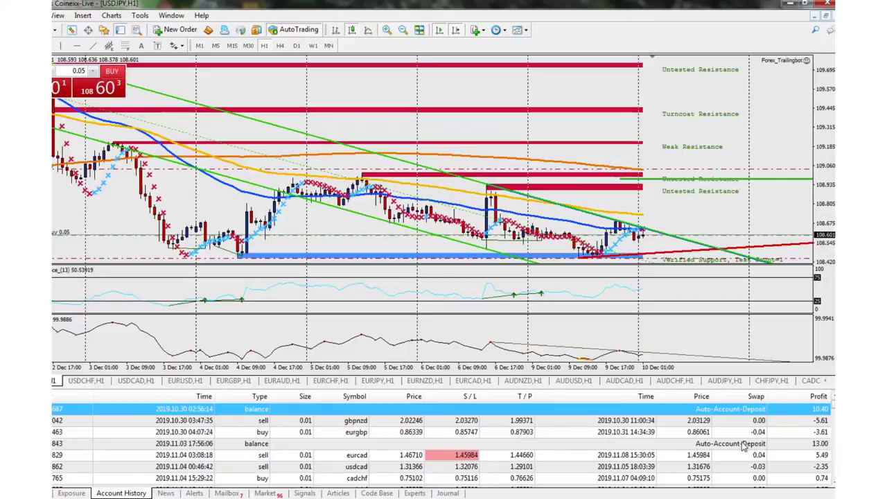
{"action": "left_click", "coordinate": [716, 444]}
Step: Examine the early November 2019 trades that follow the 2019.11.03 deposit in the account history
{"action": "scroll", "coordinate": [706, 436], "scroll_direction": "down", "scroll_amount": 3}
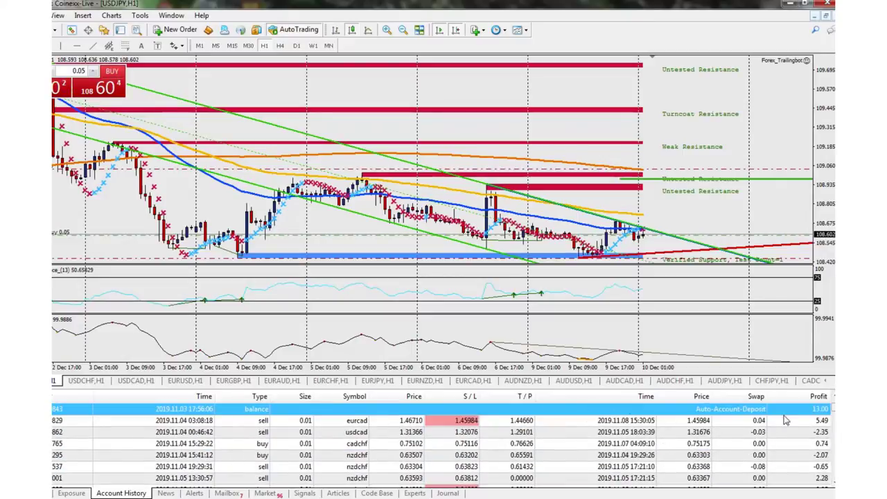
{"action": "scroll", "coordinate": [762, 426], "scroll_direction": "up", "scroll_amount": 3}
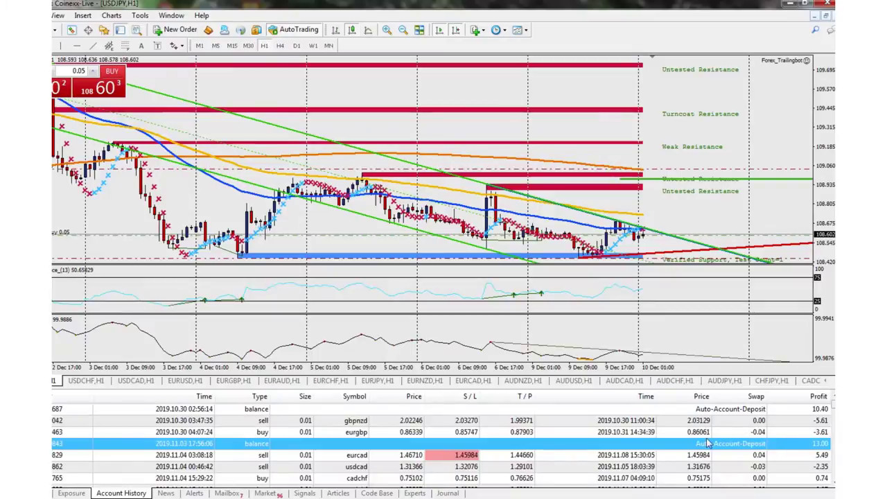
{"action": "scroll", "coordinate": [704, 451], "scroll_direction": "down", "scroll_amount": 3}
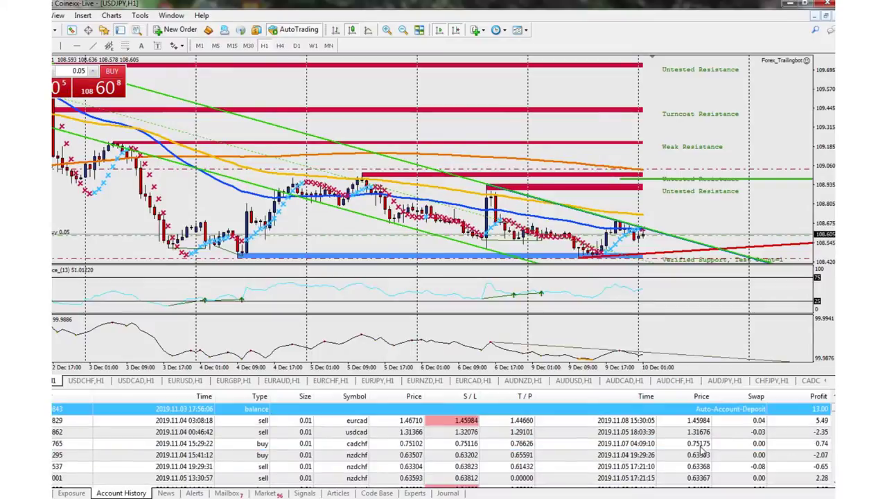
{"action": "left_click", "coordinate": [693, 434]}
{"action": "scroll", "coordinate": [685, 438], "scroll_direction": "up", "scroll_amount": 3}
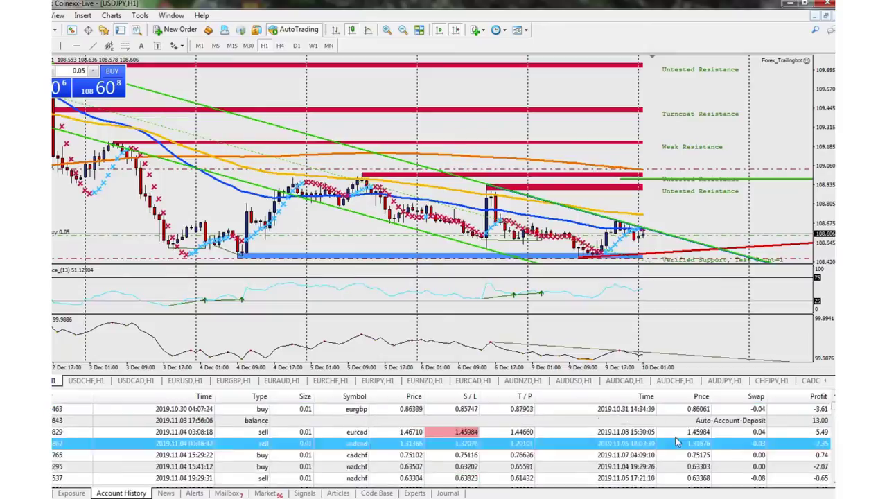
Step: Find the account deposit dated 2019.12.05 in the history and select it
{"action": "scroll", "coordinate": [675, 440], "scroll_direction": "down", "scroll_amount": 5}
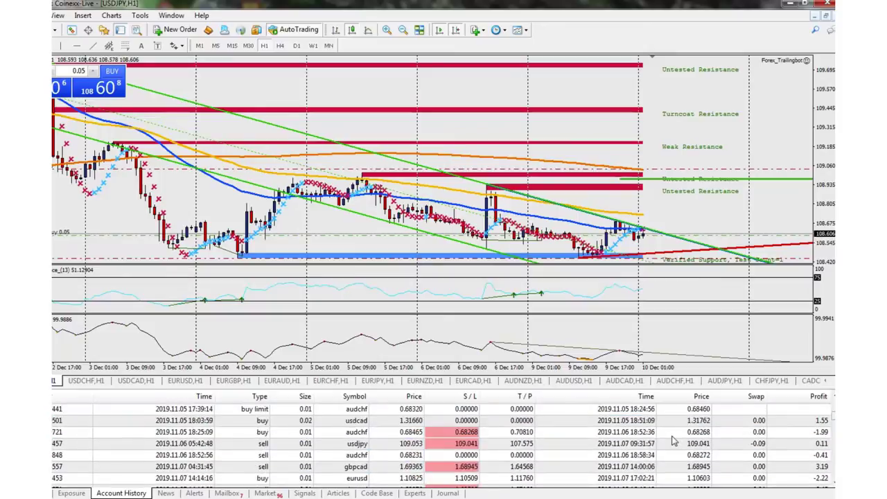
{"action": "scroll", "coordinate": [672, 440], "scroll_direction": "down", "scroll_amount": 10}
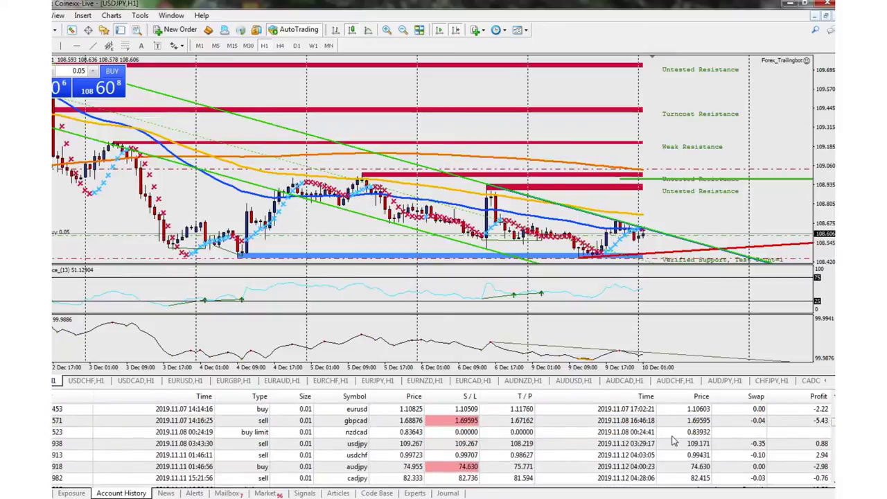
{"action": "scroll", "coordinate": [672, 441], "scroll_direction": "down", "scroll_amount": 10}
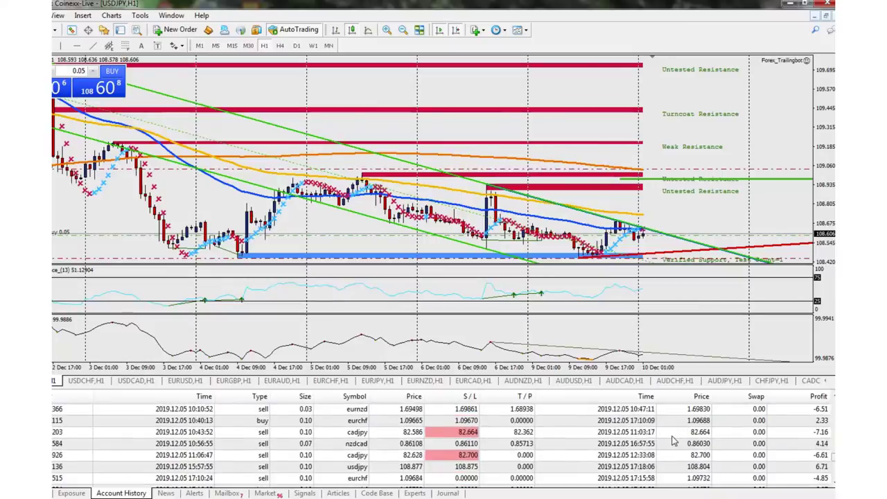
{"action": "scroll", "coordinate": [672, 440], "scroll_direction": "up", "scroll_amount": 5}
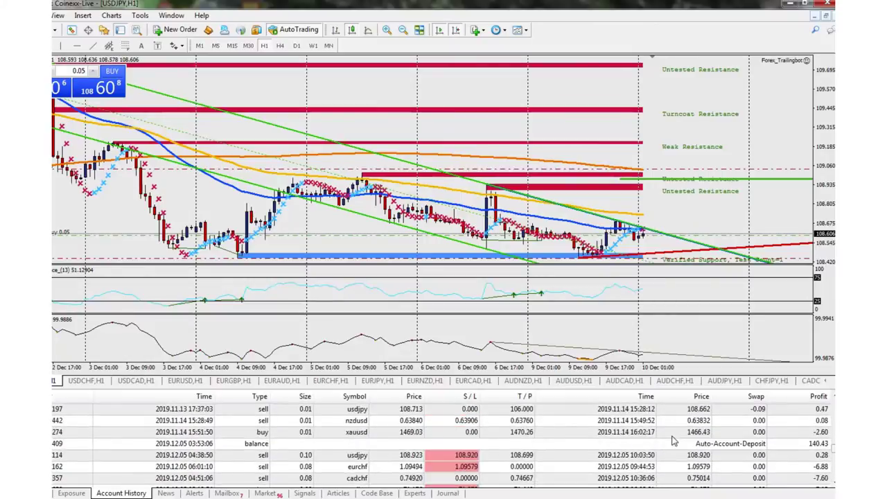
{"action": "scroll", "coordinate": [672, 440], "scroll_direction": "down", "scroll_amount": 1}
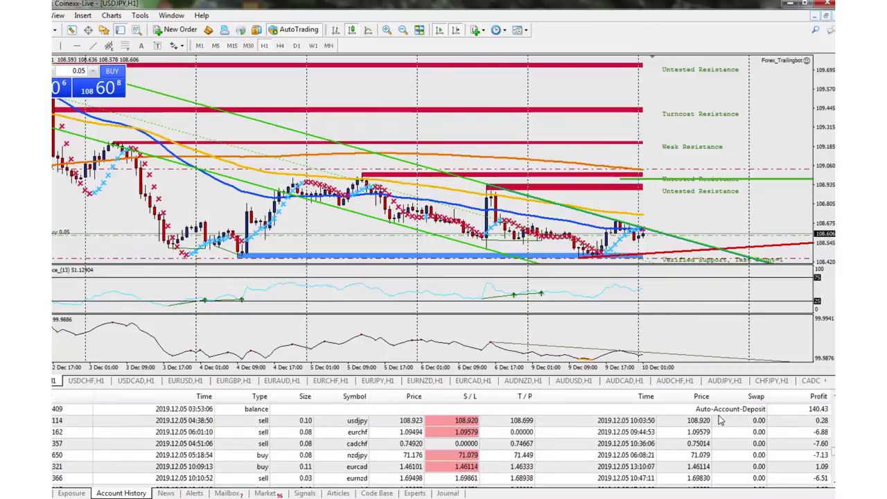
{"action": "left_click", "coordinate": [665, 410]}
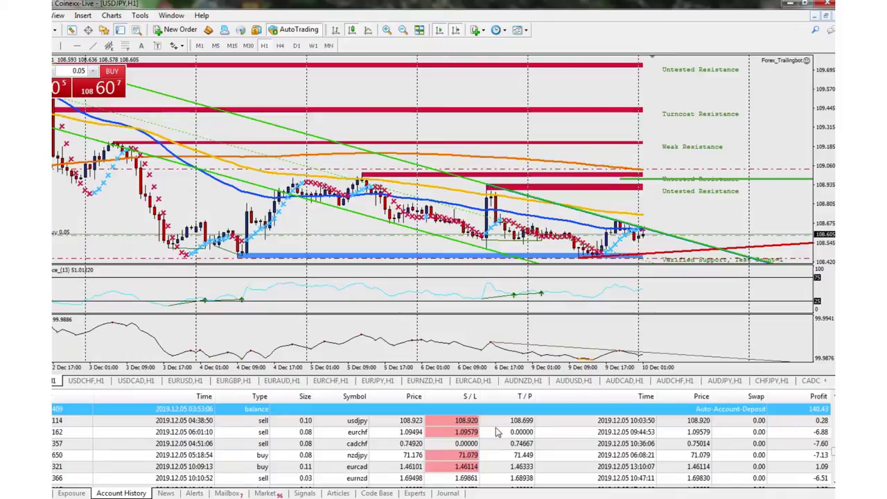
Step: Review the trades and totals from 2019.12.05 to the end of the history and hide the terminal area
{"action": "scroll", "coordinate": [409, 428], "scroll_direction": "down", "scroll_amount": 6}
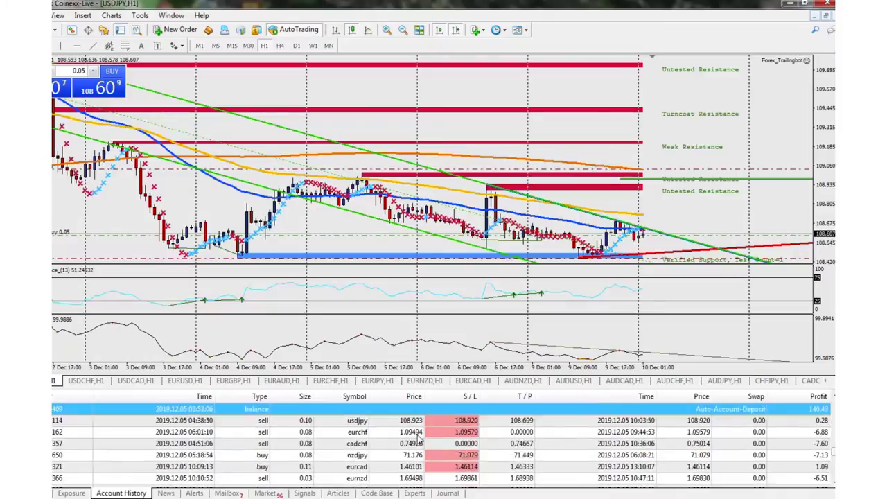
{"action": "scroll", "coordinate": [419, 442], "scroll_direction": "down", "scroll_amount": 1}
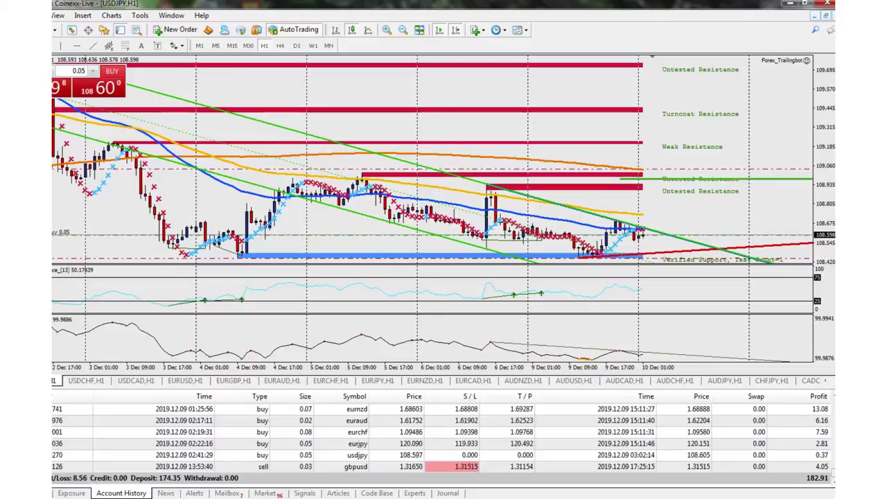
{"action": "key", "text": "ctrl+t"}
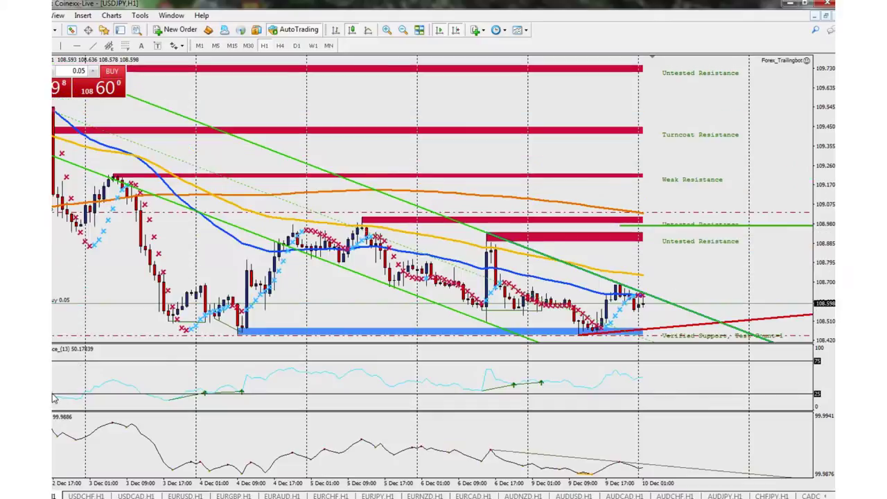
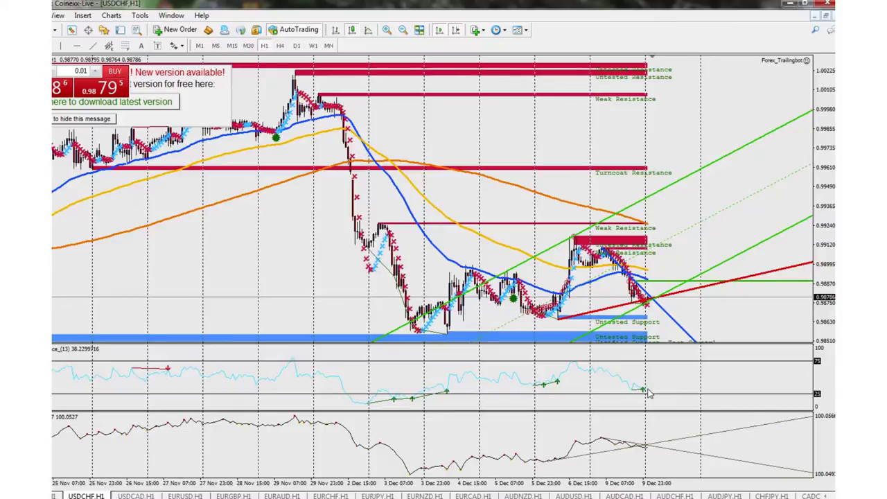
Step: Inspect the latest RSI divergence on the USDCHF H1 chart, hide the new-version notice and enlarge the recent candles
{"action": "mouse_move", "coordinate": [646, 392]}
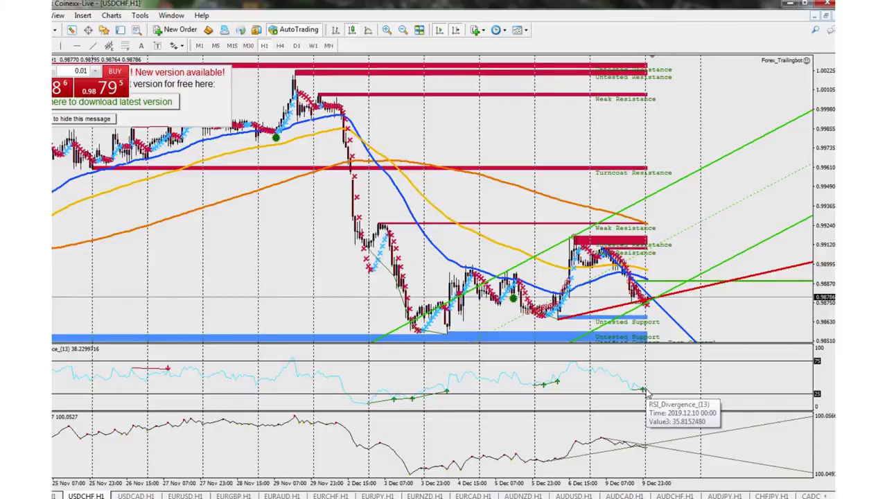
{"action": "left_click", "coordinate": [108, 121]}
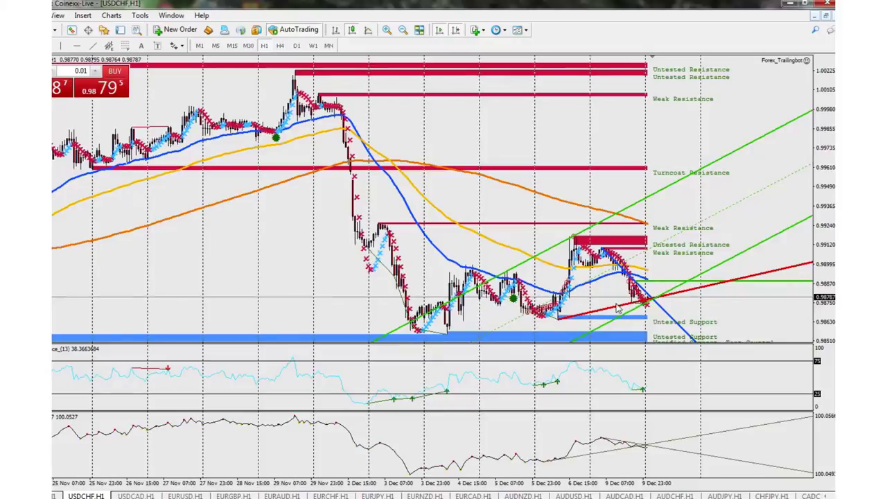
{"action": "left_click", "coordinate": [386, 31]}
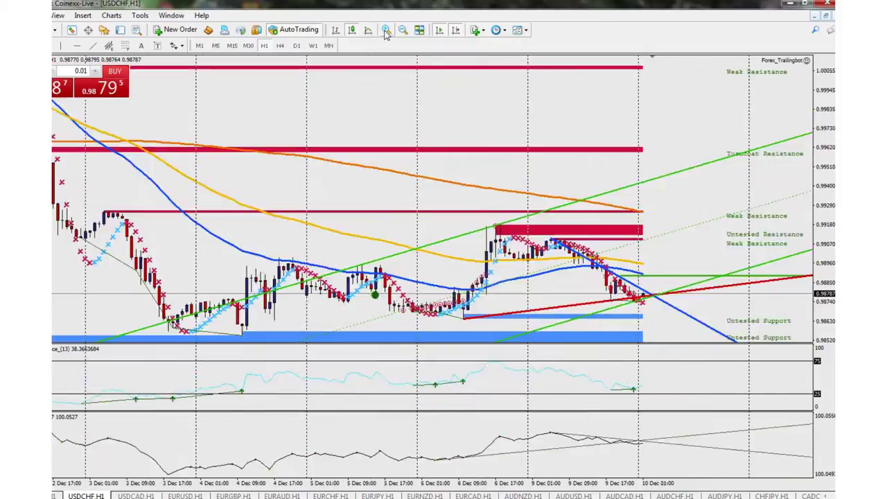
{"action": "left_click", "coordinate": [386, 31]}
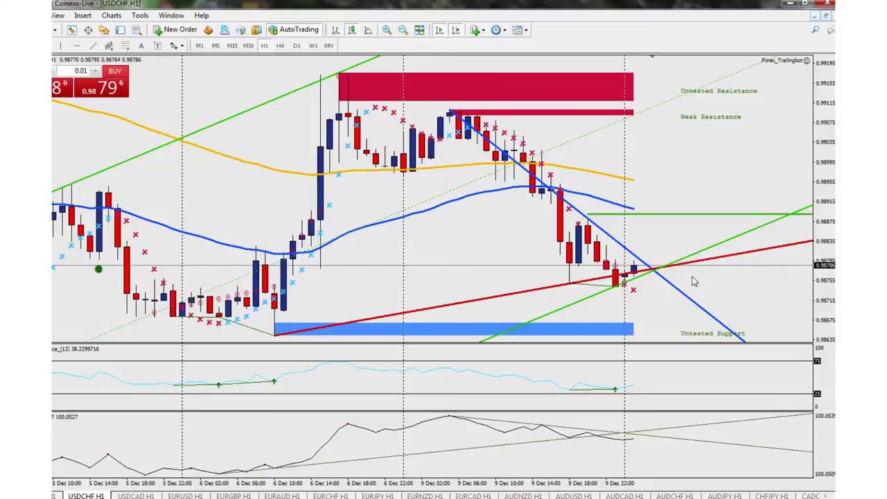
Step: Switch the USDCHF chart to H4, dismiss the signal alert and show a longer stretch of price history
{"action": "left_click", "coordinate": [281, 46]}
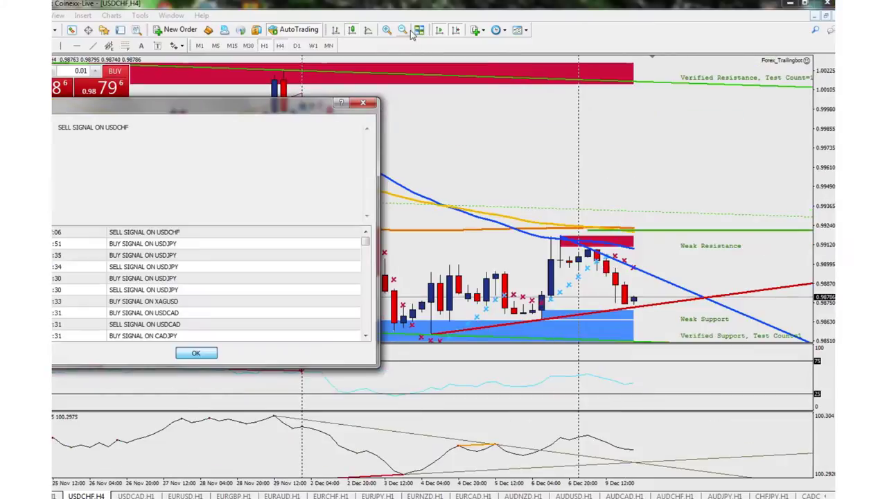
{"action": "left_click", "coordinate": [196, 352]}
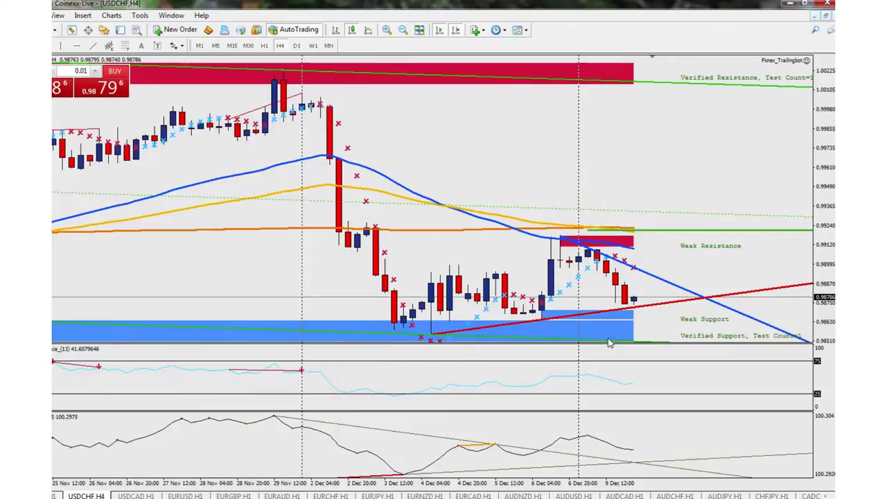
{"action": "left_click", "coordinate": [403, 29]}
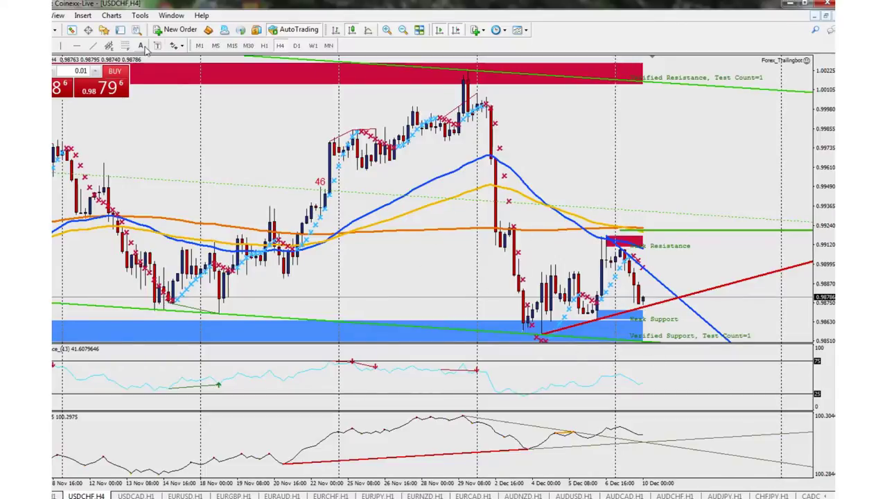
Step: Check USDCHF on the Daily timeframe and return through H4 to H1, dismissing each signal alert
{"action": "left_click", "coordinate": [297, 46]}
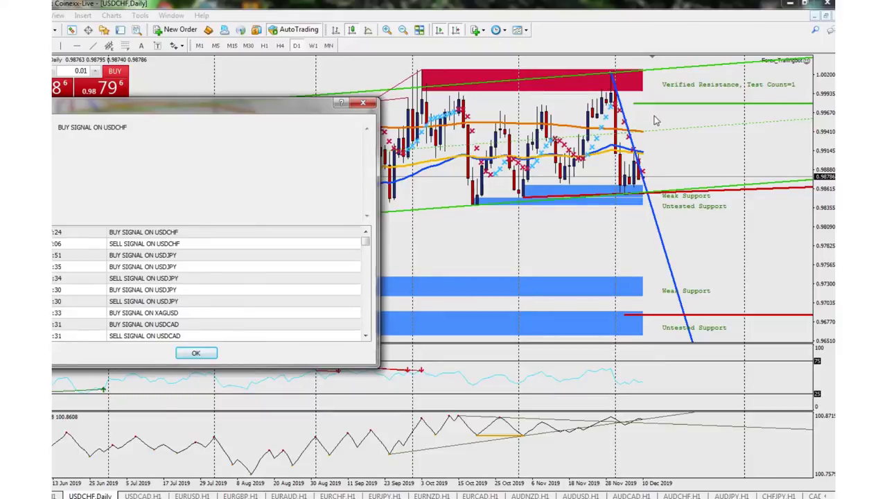
{"action": "left_click", "coordinate": [196, 353]}
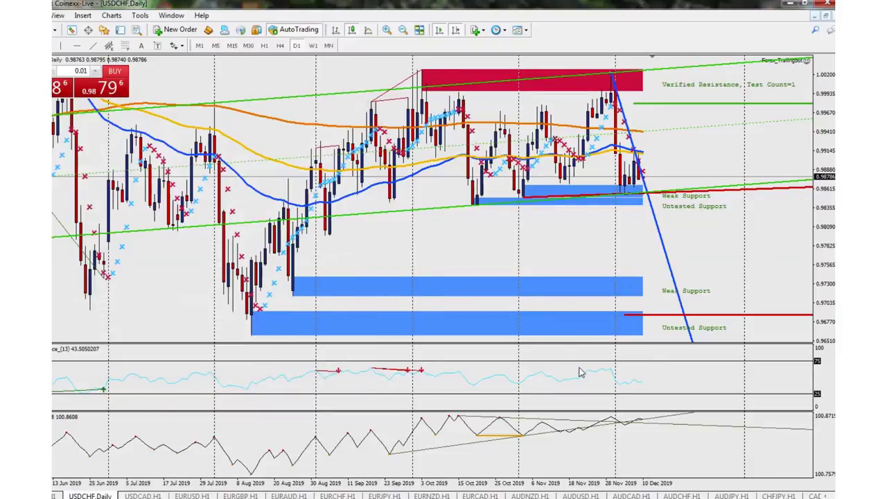
{"action": "left_click", "coordinate": [280, 45]}
{"action": "left_click", "coordinate": [196, 354]}
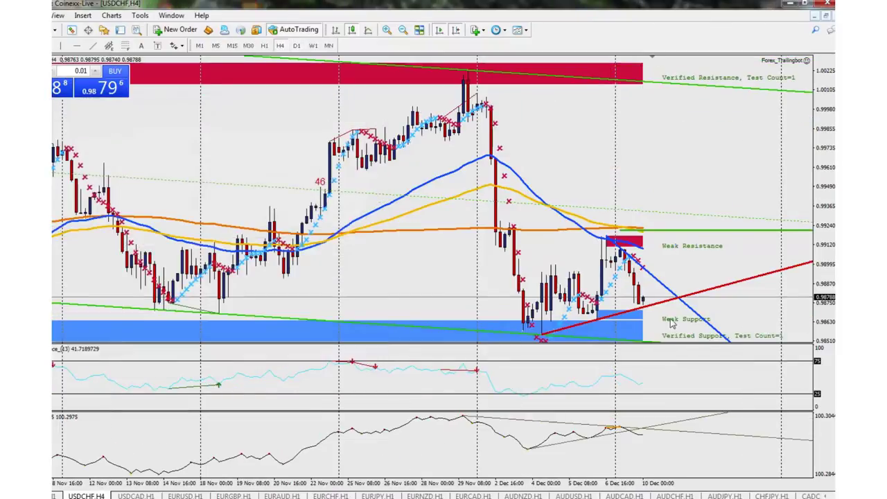
{"action": "left_click", "coordinate": [264, 45]}
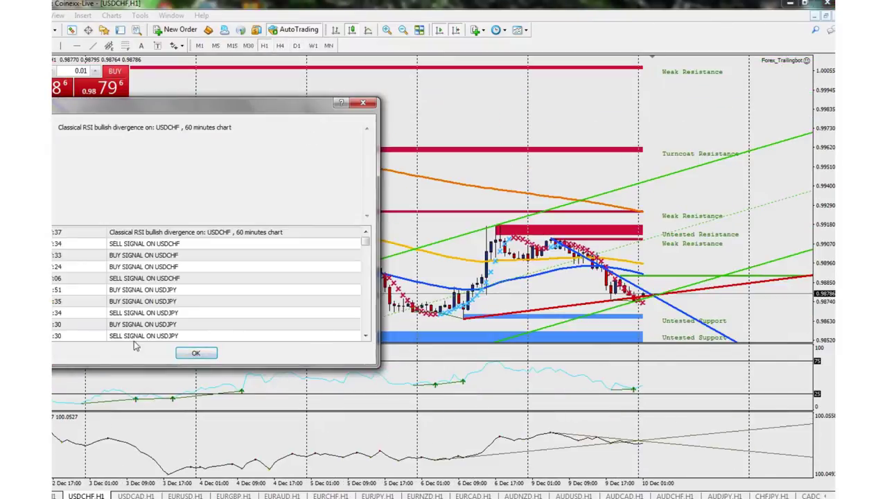
{"action": "left_click", "coordinate": [196, 353]}
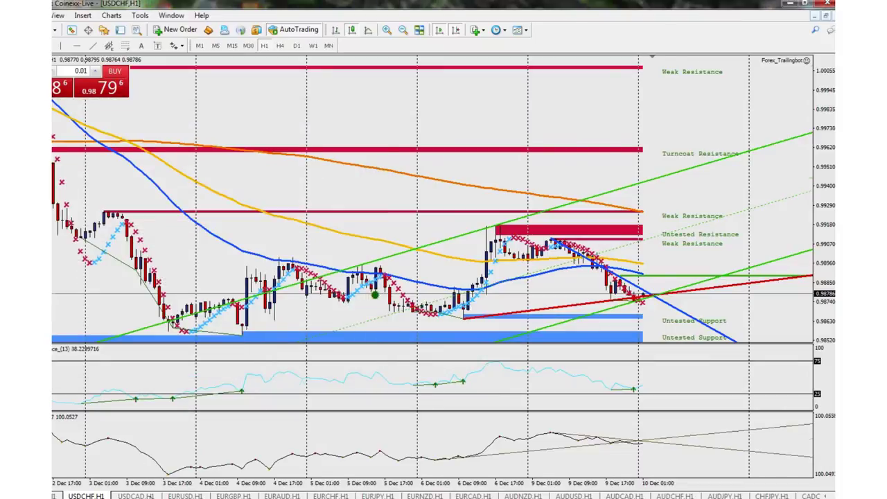
Step: Open the USDCAD H1 chart and enlarge its most recent candles
{"action": "left_click", "coordinate": [136, 496]}
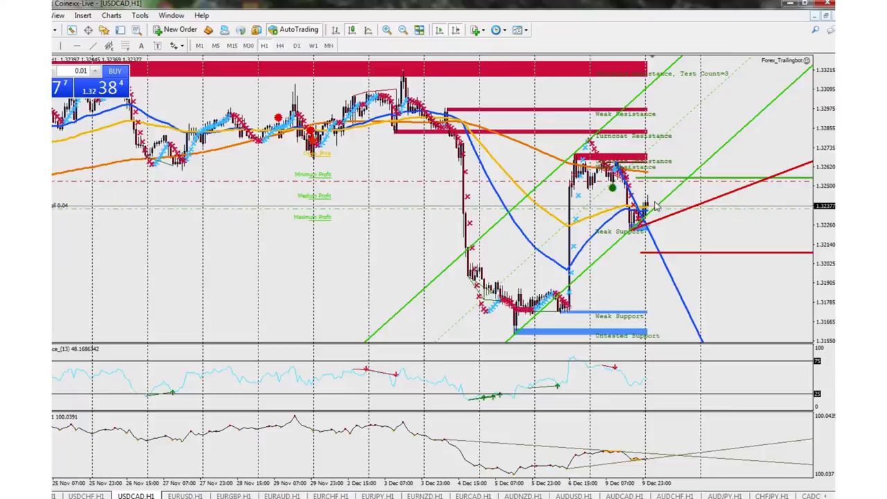
{"action": "mouse_move", "coordinate": [618, 374]}
{"action": "left_click", "coordinate": [385, 31]}
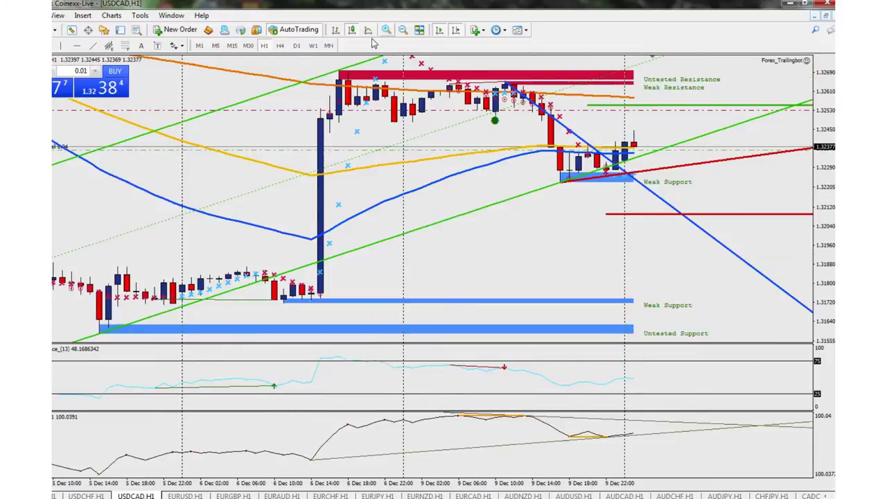
Step: Compare USDCAD on the M30, H1 and H4 timeframes, dismissing the signal alert
{"action": "left_click", "coordinate": [248, 46]}
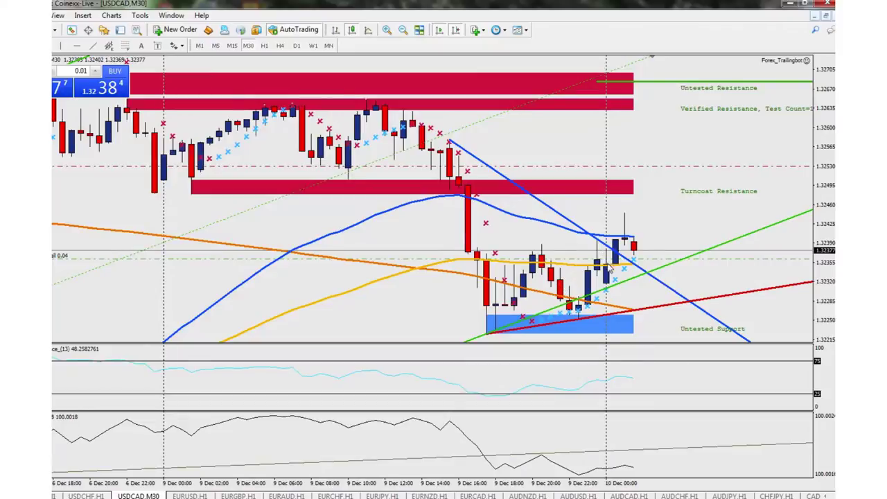
{"action": "mouse_move", "coordinate": [610, 275]}
{"action": "left_click", "coordinate": [264, 45]}
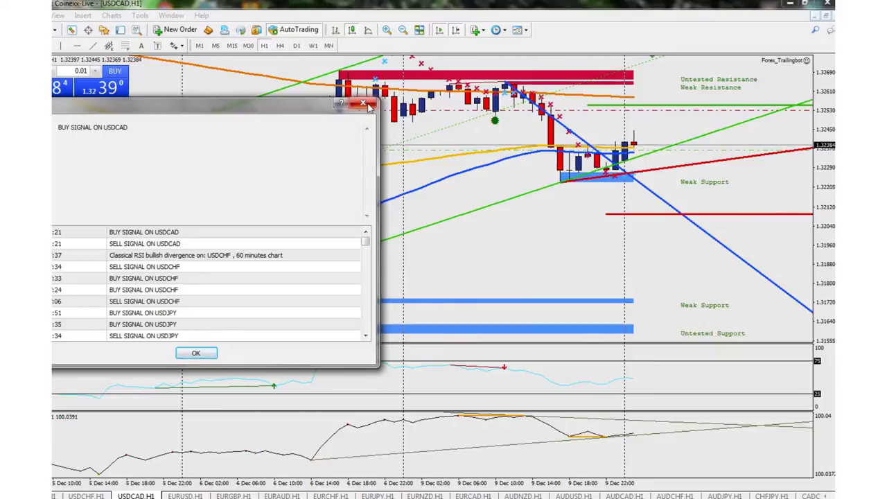
{"action": "left_click", "coordinate": [196, 354]}
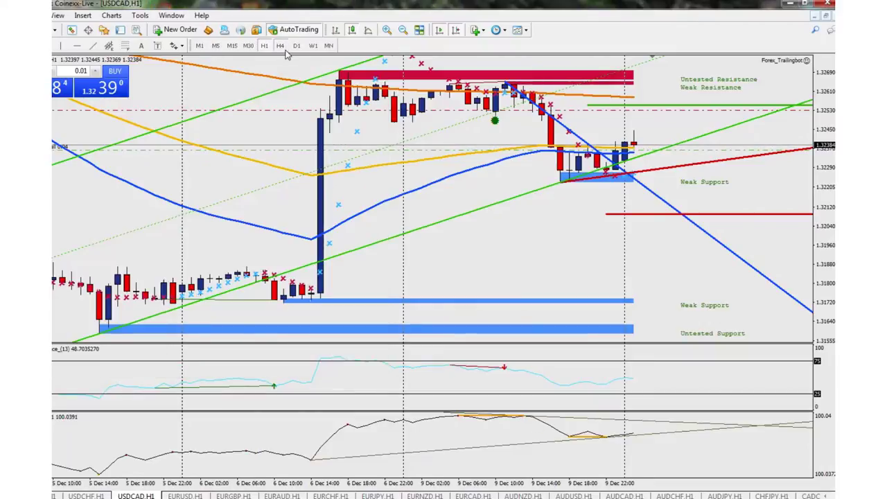
{"action": "left_click", "coordinate": [280, 46]}
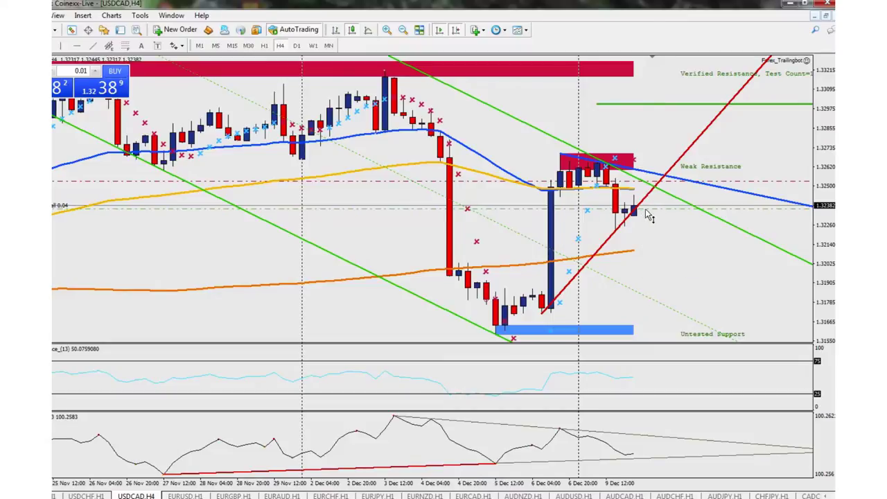
Step: Check USDCAD on the Daily timeframe, return it to H1 and dismiss the signal alert
{"action": "left_click", "coordinate": [295, 46]}
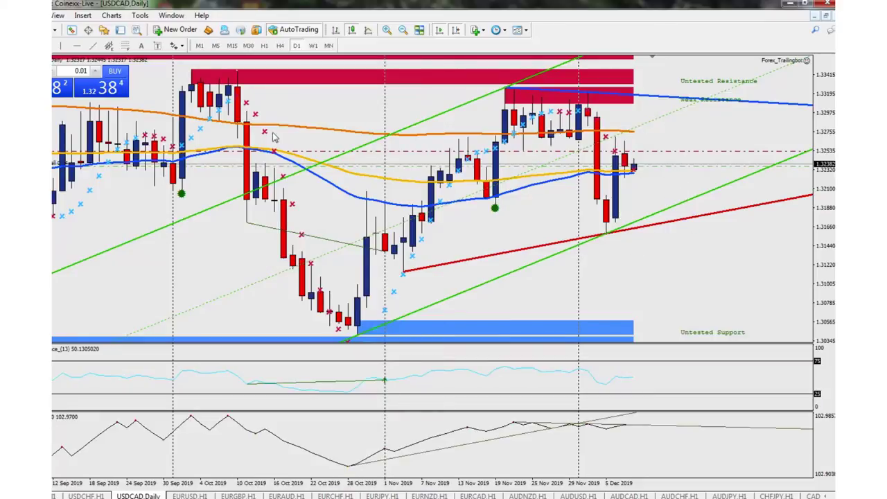
{"action": "left_click", "coordinate": [263, 45]}
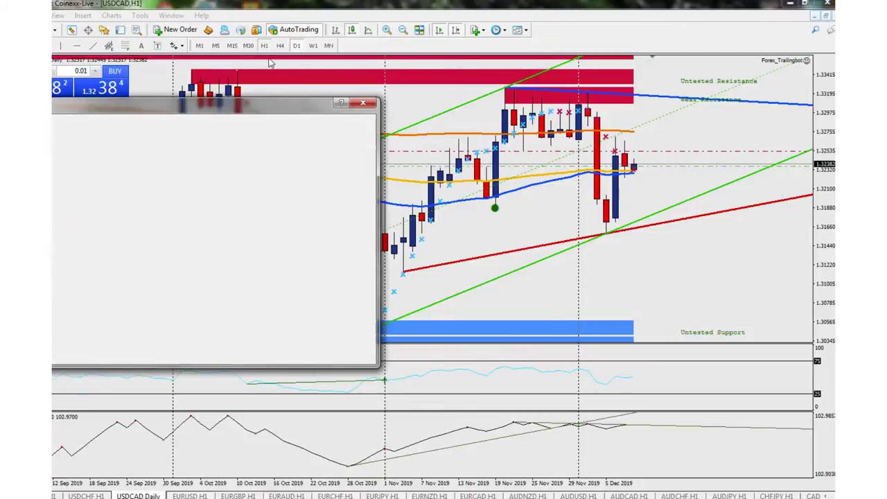
{"action": "left_click", "coordinate": [201, 353]}
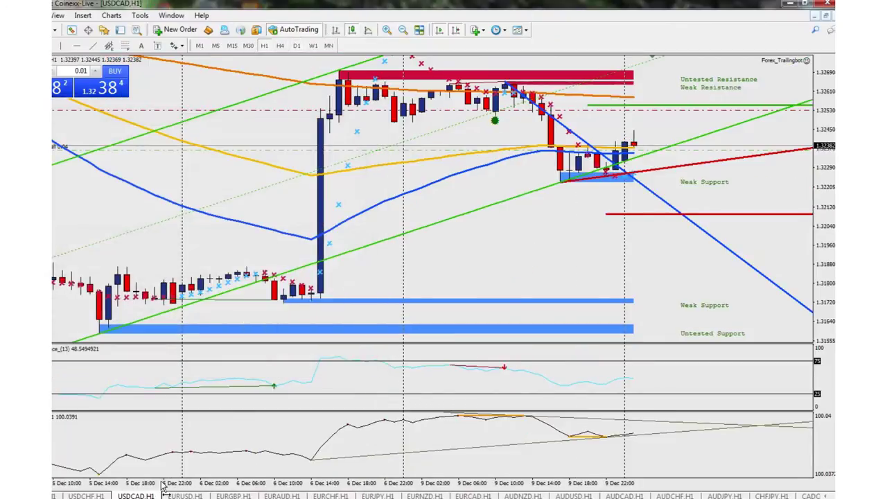
Step: Review the H1 charts of the euro pairs from EURUSD through EURCAD, checking EURNZD a second time
{"action": "left_click", "coordinate": [172, 495]}
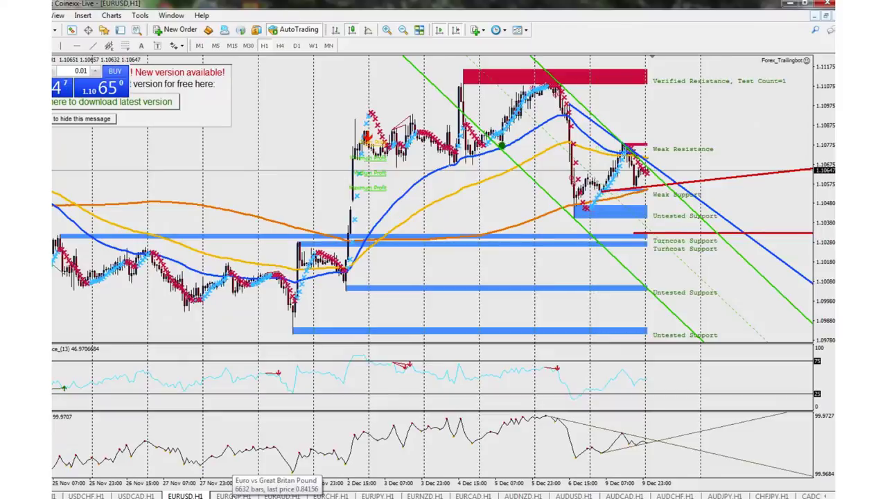
{"action": "left_click", "coordinate": [235, 495]}
{"action": "left_click", "coordinate": [280, 496]}
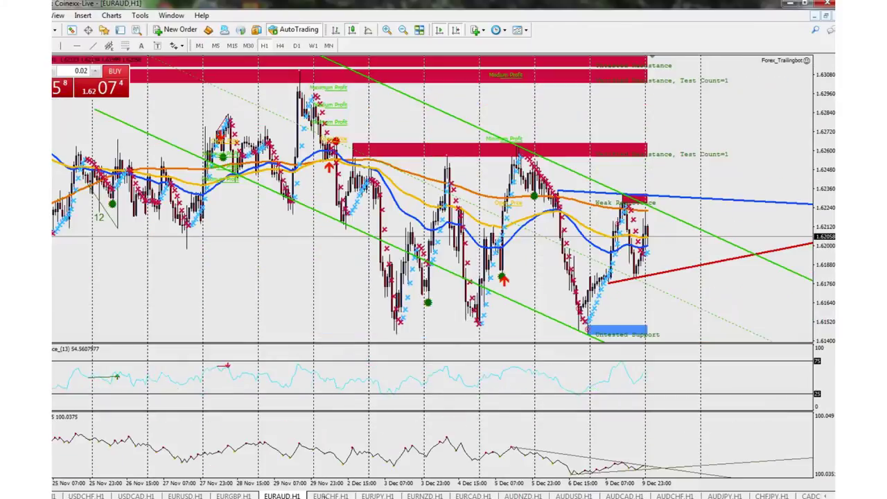
{"action": "left_click", "coordinate": [331, 496]}
{"action": "left_click", "coordinate": [388, 496]}
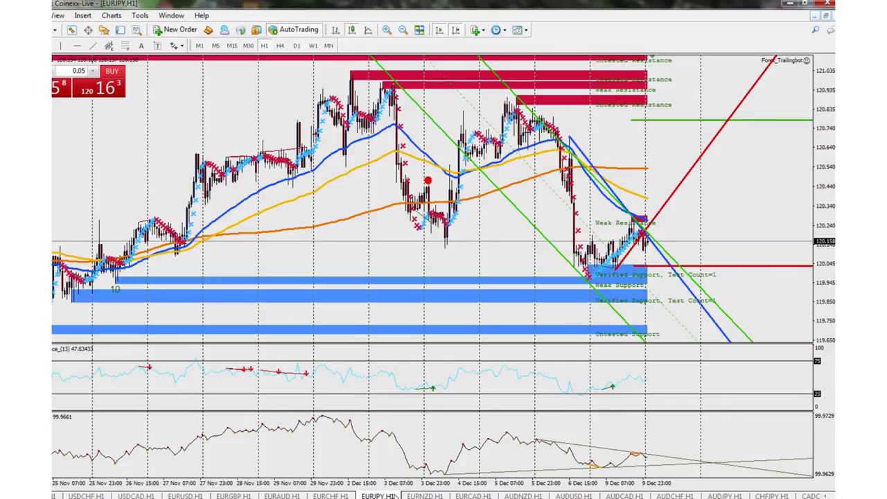
{"action": "left_click", "coordinate": [424, 496]}
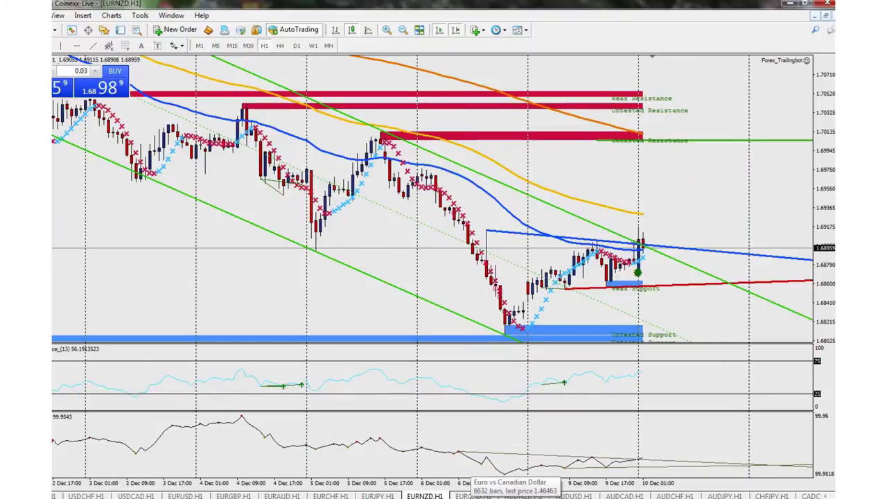
{"action": "left_click", "coordinate": [472, 496]}
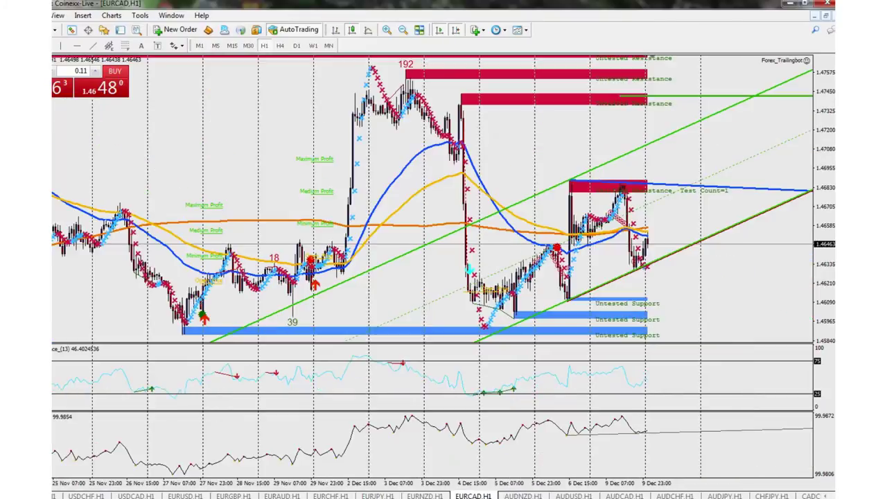
{"action": "left_click", "coordinate": [433, 496]}
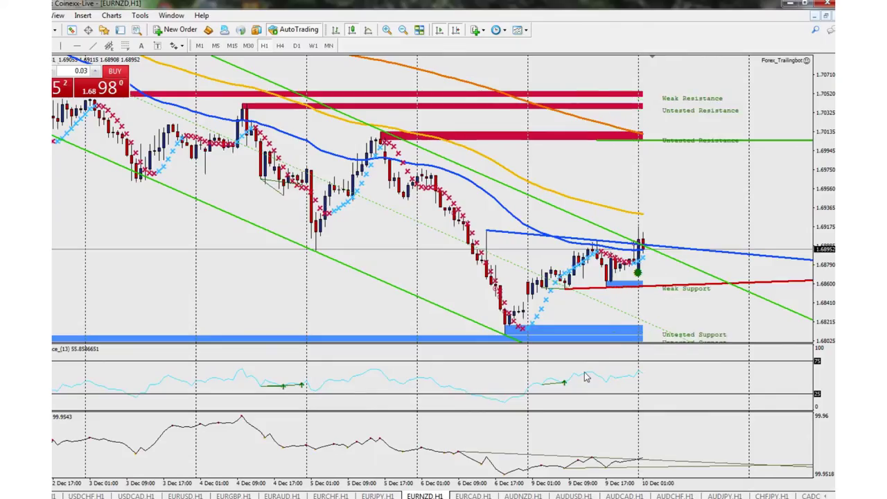
{"action": "left_click", "coordinate": [487, 496]}
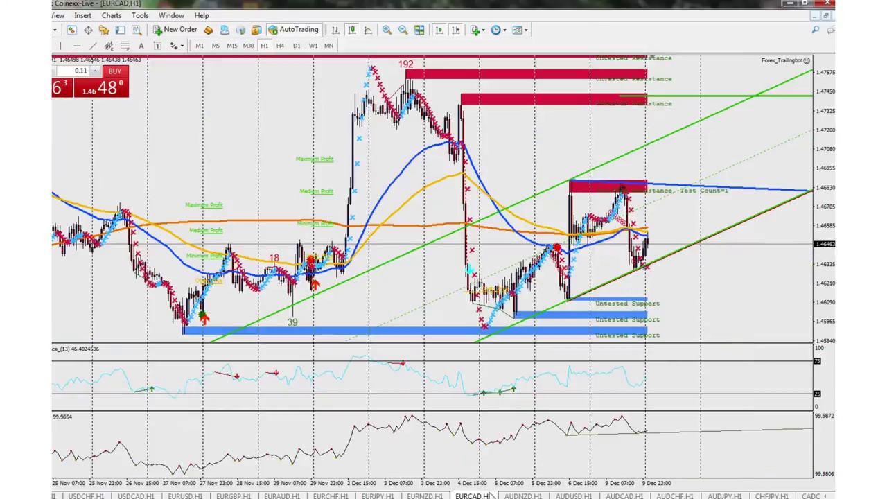
Step: Check the AUDNZD H1 chart, then open AUDCAD H1 and enlarge its most recent candles
{"action": "left_click", "coordinate": [573, 496]}
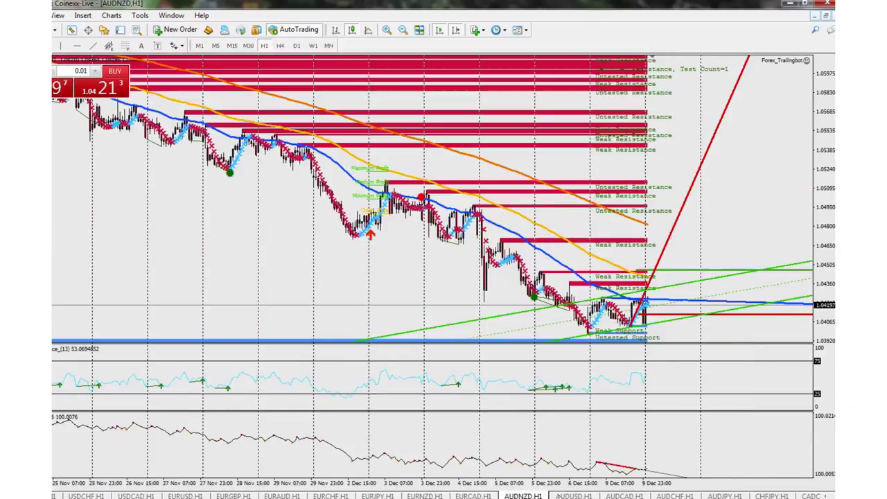
{"action": "left_click", "coordinate": [620, 496]}
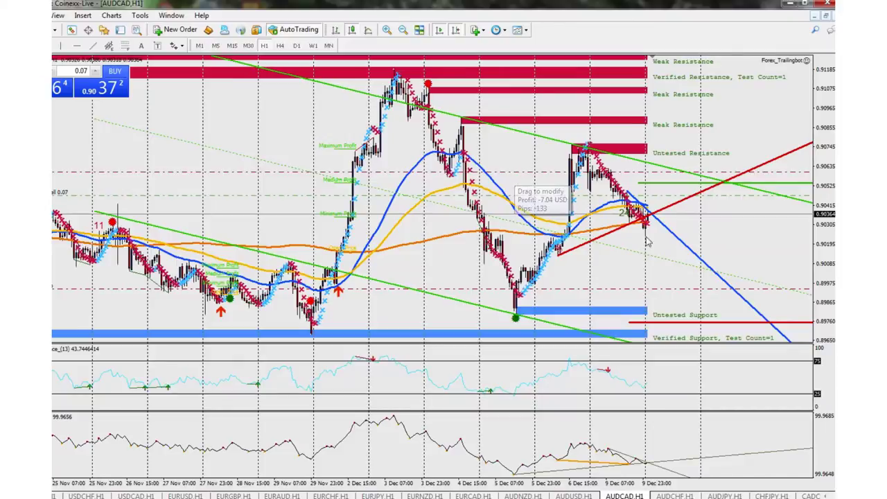
{"action": "left_click", "coordinate": [386, 30]}
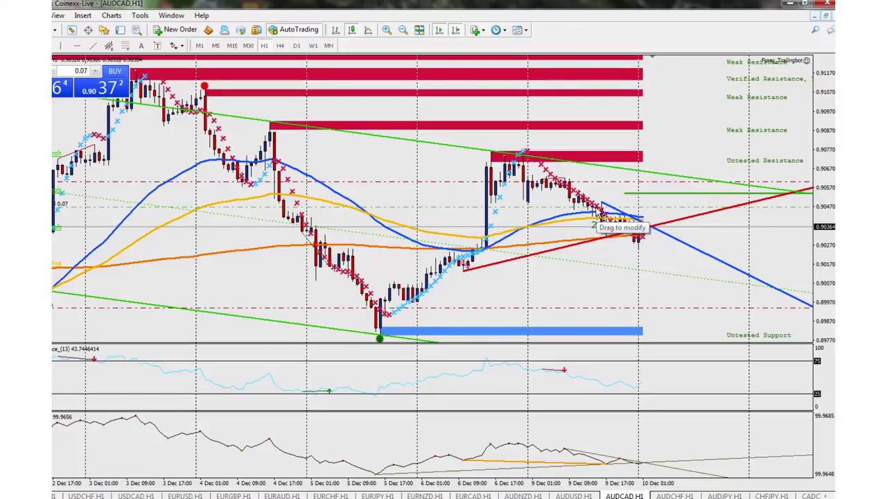
{"action": "double_click", "coordinate": [566, 373]}
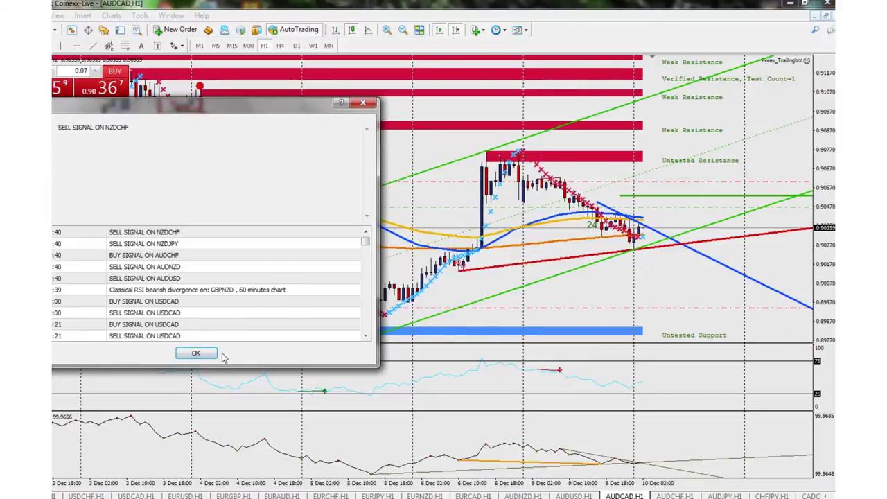
Step: Dismiss the successive signal alerts covering the AUDCAD chart
{"action": "left_click", "coordinate": [208, 354]}
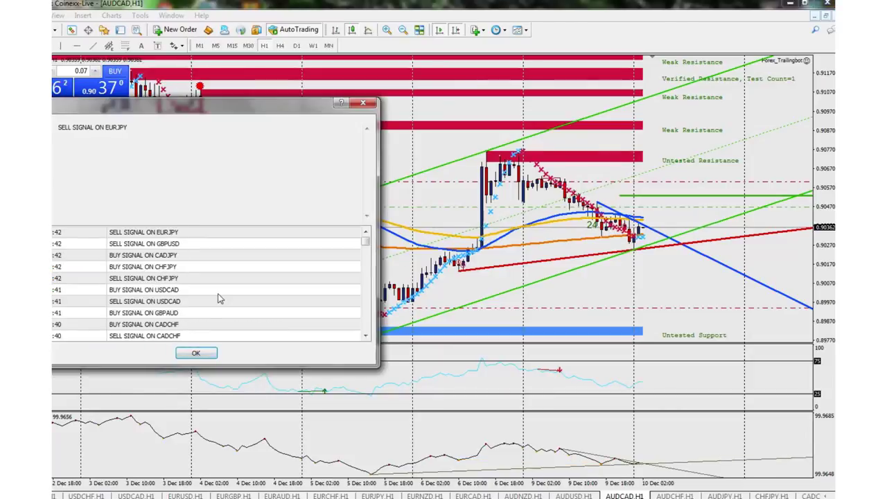
{"action": "left_click", "coordinate": [197, 353]}
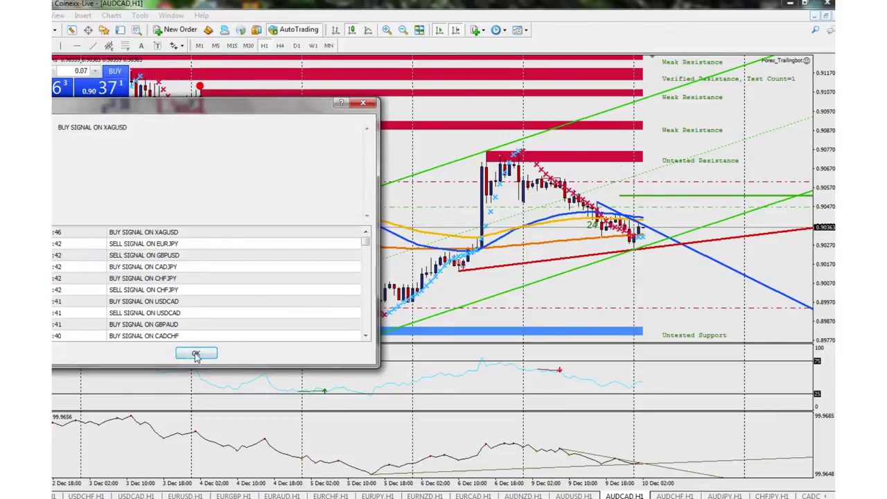
{"action": "left_click", "coordinate": [196, 354]}
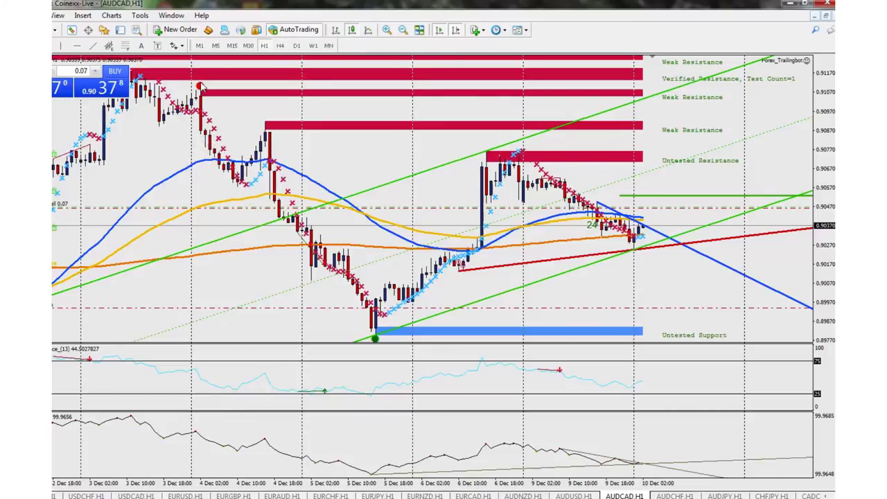
Step: Inspect the AUDCAD decline after the red sell dot on 4 December with the crosshair
{"action": "mouse_move", "coordinate": [205, 135]}
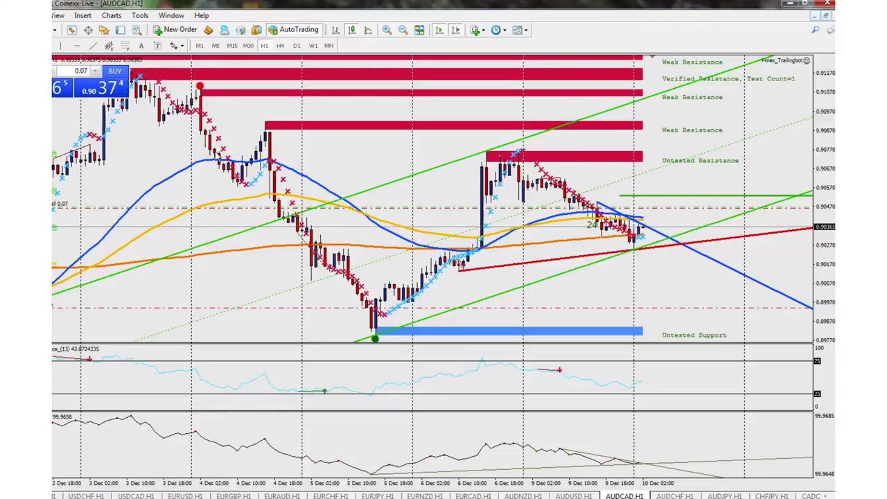
{"action": "left_click", "coordinate": [76, 46]}
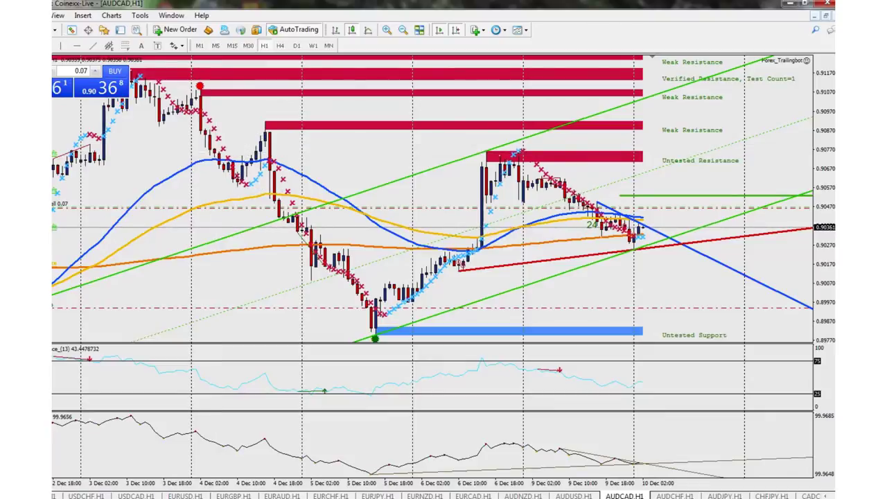
{"action": "left_click", "coordinate": [265, 129]}
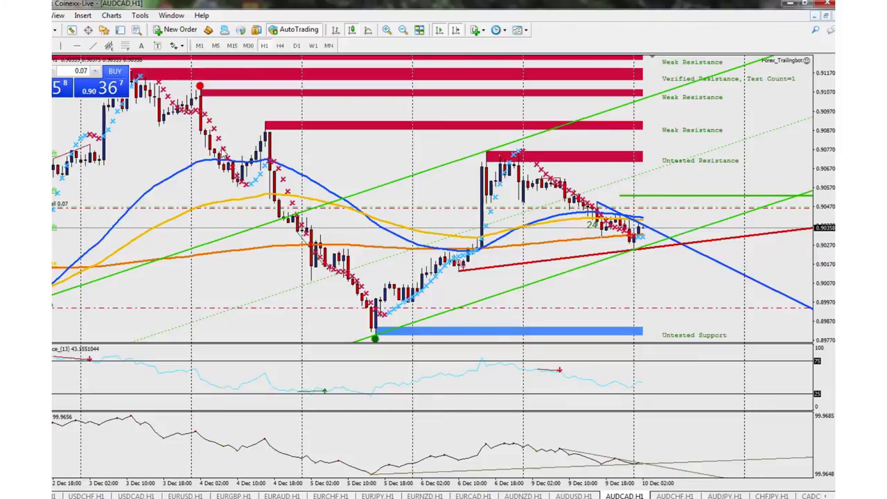
{"action": "middle_click", "coordinate": [212, 137]}
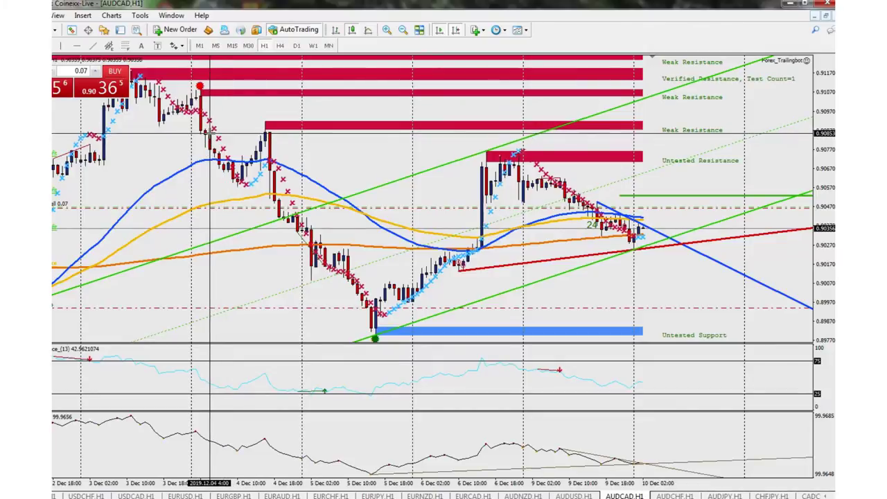
{"action": "left_click", "coordinate": [220, 173]}
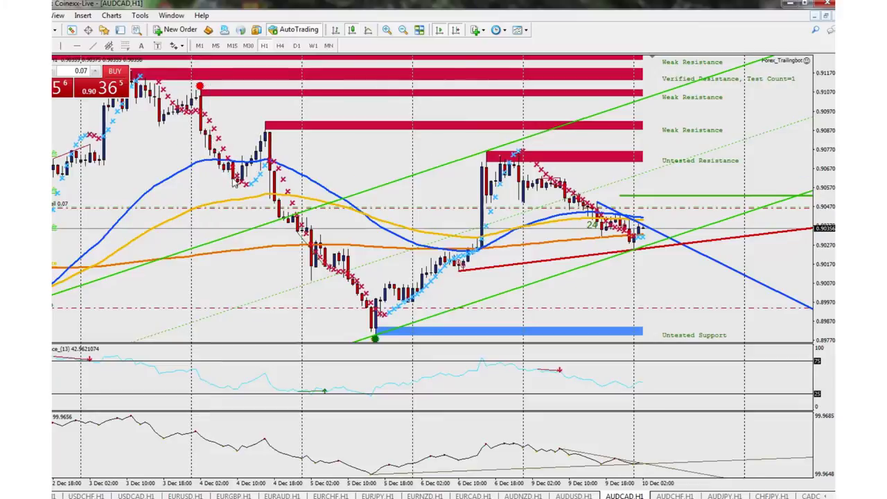
Step: Measure the AUDCAD rebound from the 4 December 11:00 low up to the next swing high
{"action": "left_click", "coordinate": [61, 45]}
{"action": "left_click_drag", "start_coordinate": [241, 169], "coordinate": [267, 121]}
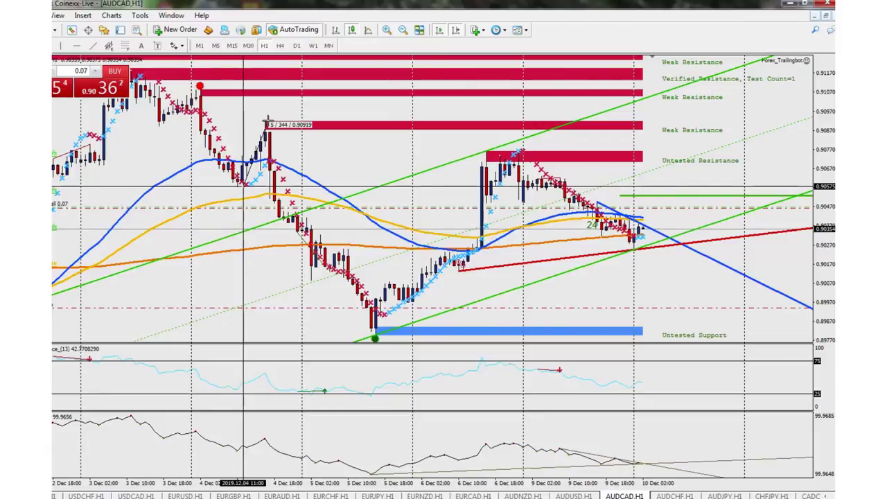
{"action": "mouse_move", "coordinate": [268, 124]}
{"action": "left_mouse_down"}
{"action": "mouse_move", "coordinate": [261, 146]}
{"action": "mouse_move", "coordinate": [266, 135]}
{"action": "left_mouse_up"}
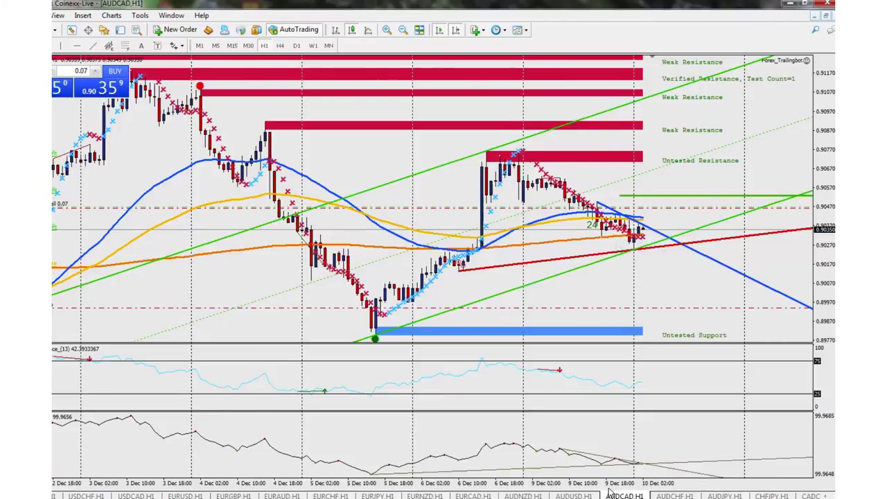
Step: Review the AUDCHF, AUDJPY and CHFJPY H1 charts, revisiting AUDCAD for comparison
{"action": "left_click", "coordinate": [672, 496]}
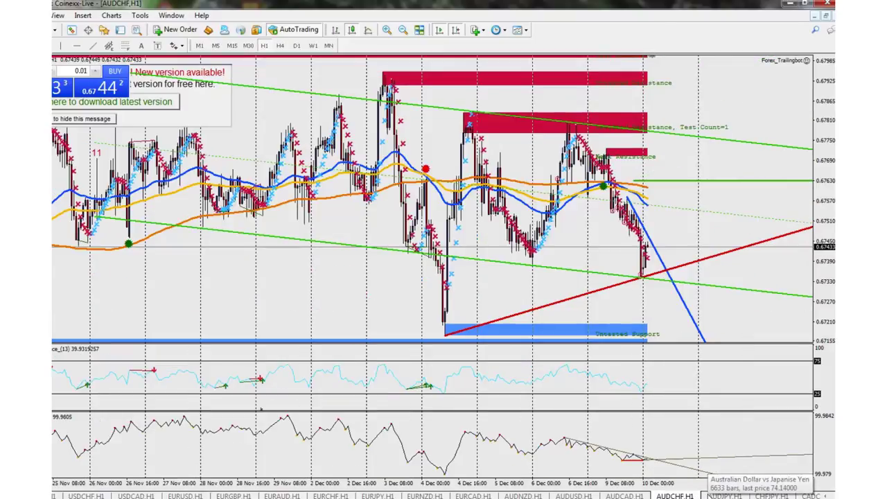
{"action": "left_click", "coordinate": [717, 496]}
{"action": "left_click", "coordinate": [627, 496]}
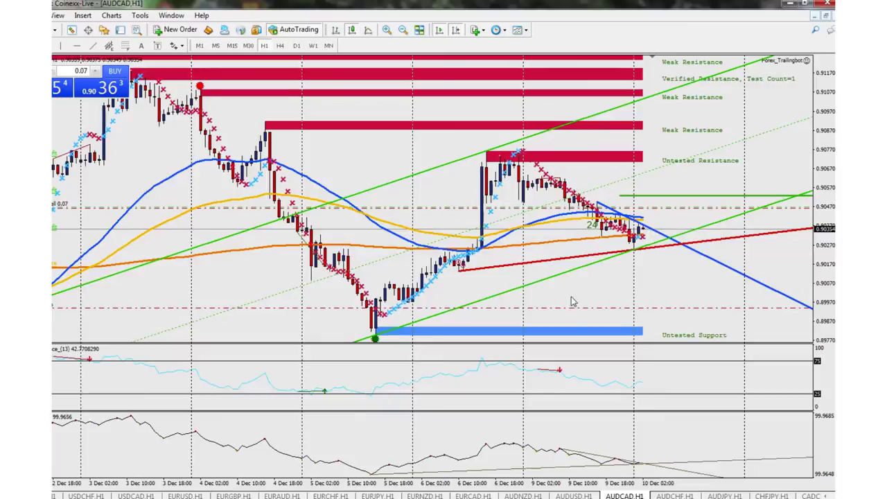
{"action": "left_click", "coordinate": [670, 494]}
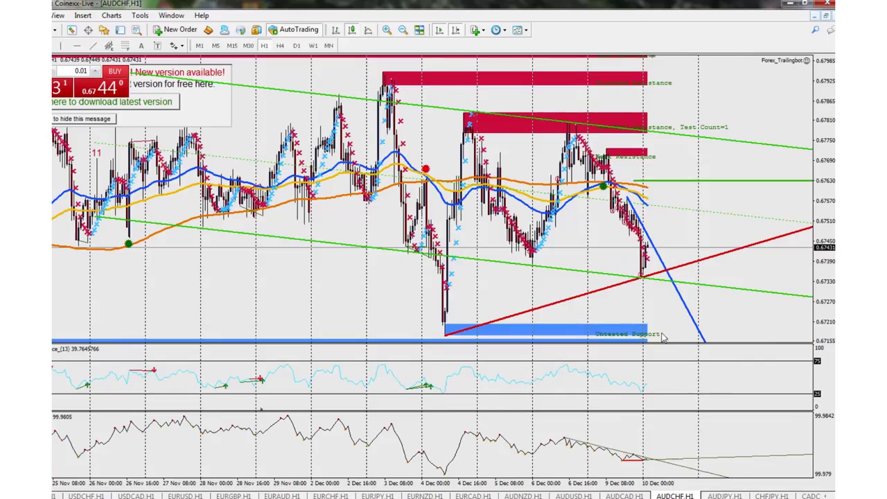
{"action": "left_click", "coordinate": [724, 496]}
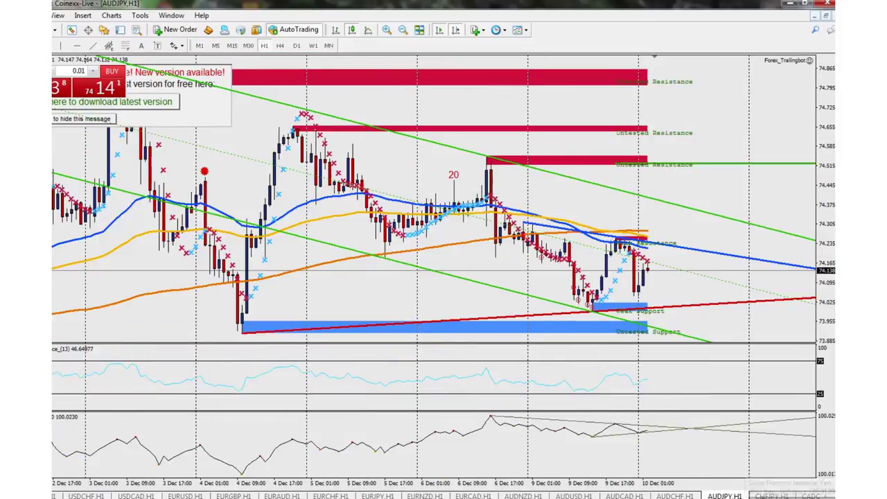
{"action": "left_click", "coordinate": [771, 496]}
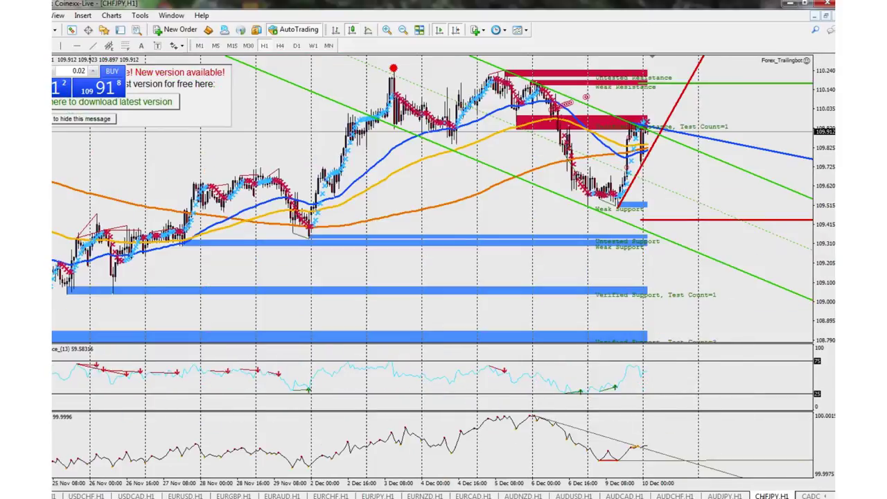
Step: Open the CADCHF and CADJPY H1 charts and hide the new-version message on CADJPY
{"action": "left_click", "coordinate": [807, 496]}
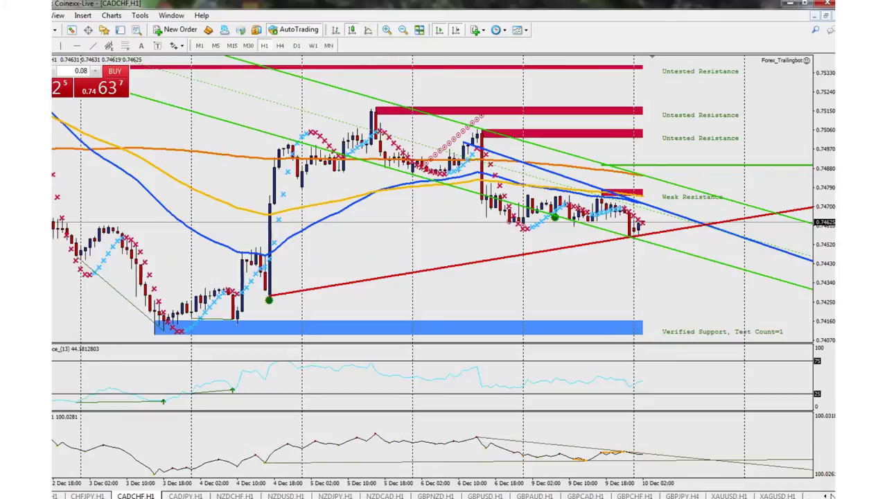
{"action": "left_click", "coordinate": [197, 495]}
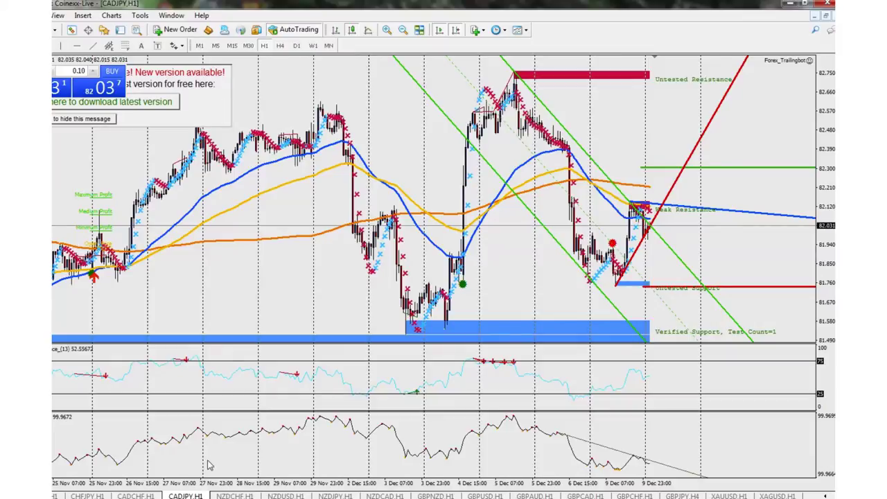
{"action": "left_click", "coordinate": [75, 120]}
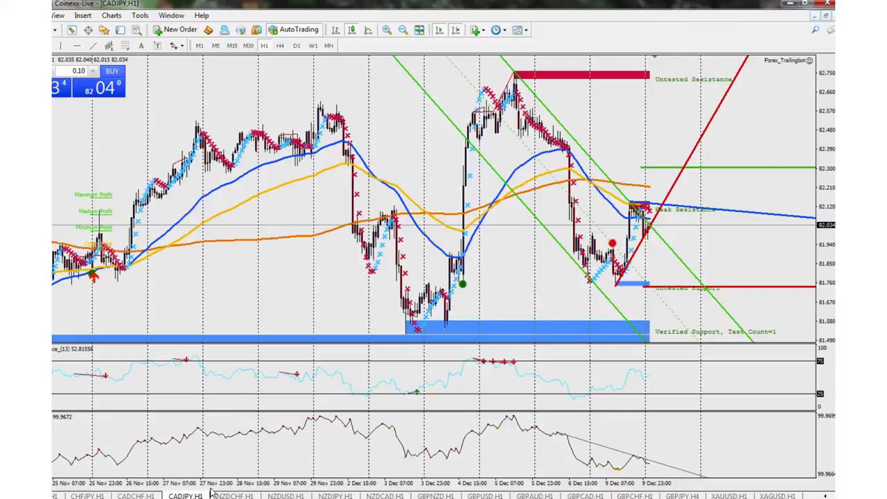
Step: Open the NZDCHF H1 chart, hide its new-version message and set the 0.06 buy order's take profit just above the untested resistance
{"action": "left_click", "coordinate": [232, 495]}
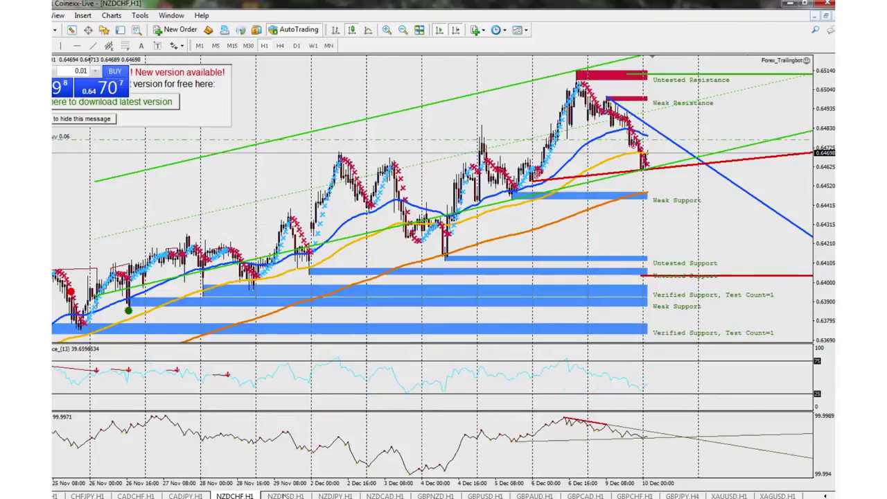
{"action": "left_click", "coordinate": [92, 119]}
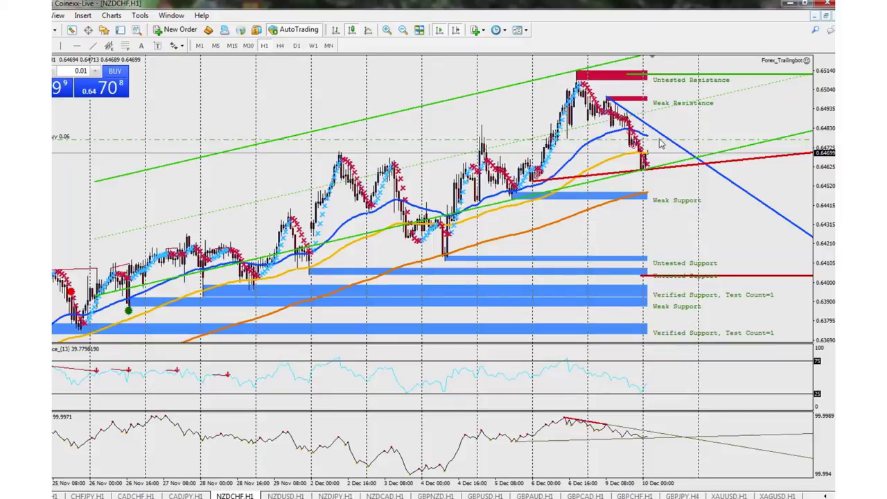
{"action": "left_click_drag", "start_coordinate": [652, 141], "coordinate": [673, 67]}
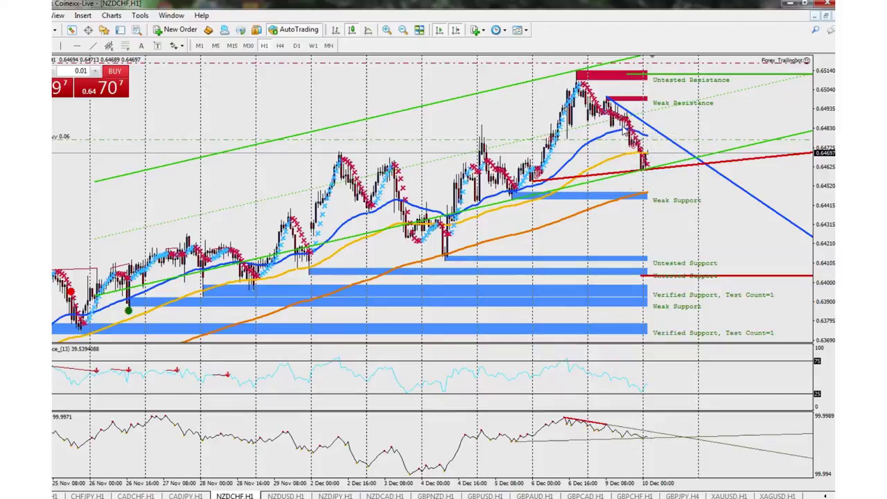
Step: Compare NZDCHF on H4, M30 and H1, close the signal alert, and review the H1 price history back to 19 November
{"action": "left_click", "coordinate": [280, 45]}
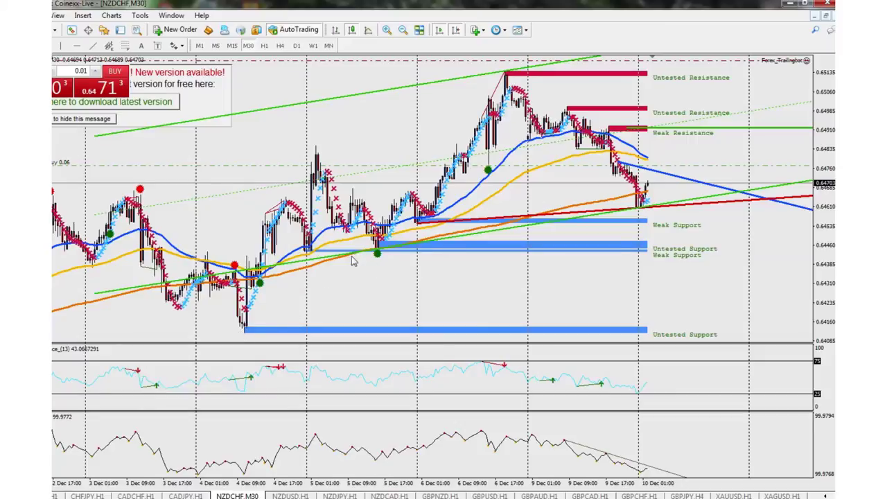
{"action": "left_click", "coordinate": [264, 46]}
{"action": "left_click", "coordinate": [196, 350]}
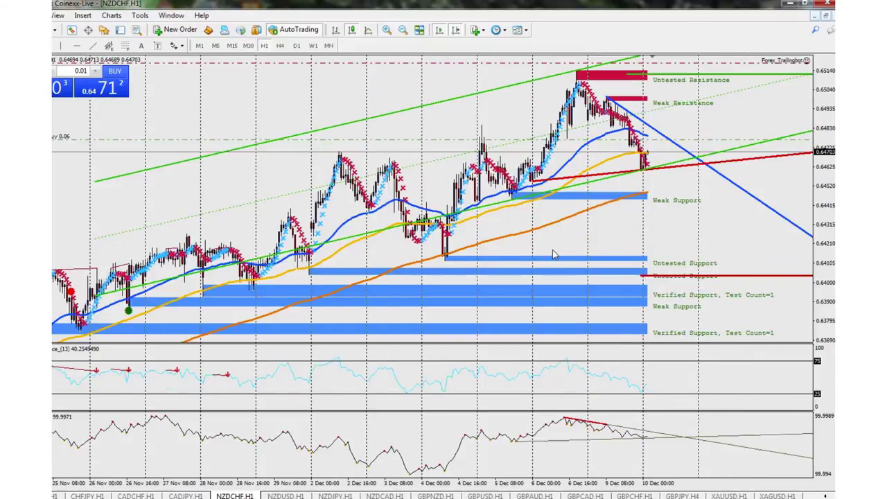
{"action": "scroll", "coordinate": [369, 265], "scroll_direction": "up", "scroll_amount": 3}
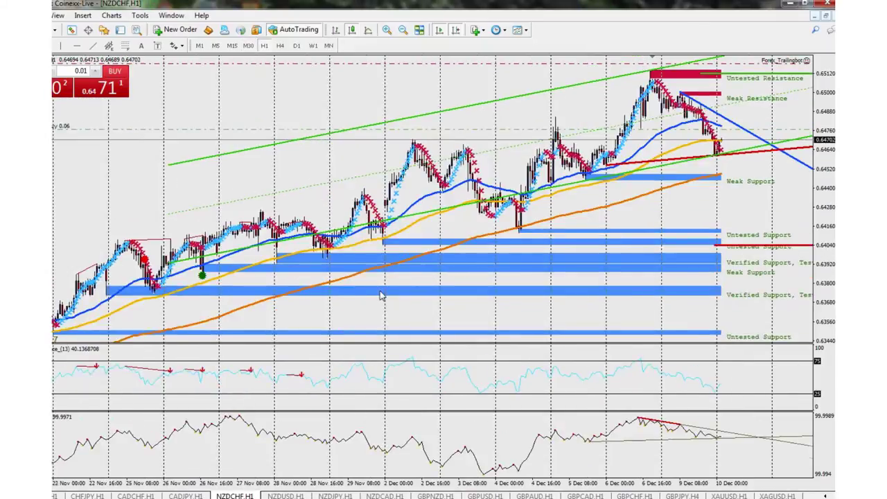
{"action": "scroll", "coordinate": [381, 291], "scroll_direction": "up", "scroll_amount": 3}
{"action": "scroll", "coordinate": [416, 270], "scroll_direction": "up", "scroll_amount": 3}
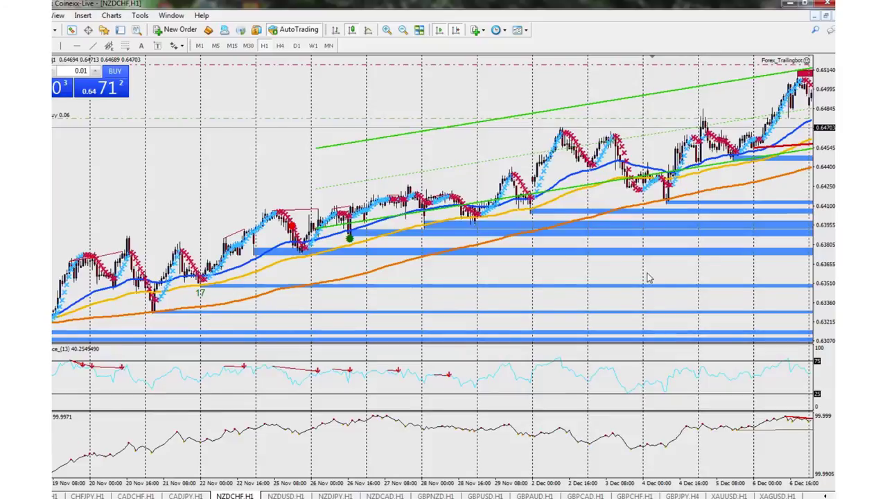
{"action": "scroll", "coordinate": [648, 277], "scroll_direction": "down", "scroll_amount": 10}
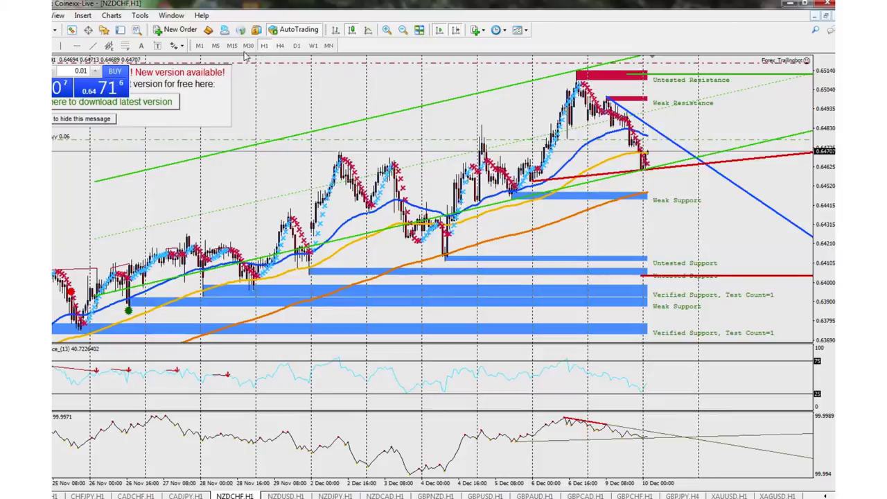
Step: Recheck NZDCHF on another timeframe, return to H1, close the sell signal alert and hide the new-version message
{"action": "left_click", "coordinate": [276, 45]}
{"action": "left_click", "coordinate": [267, 46]}
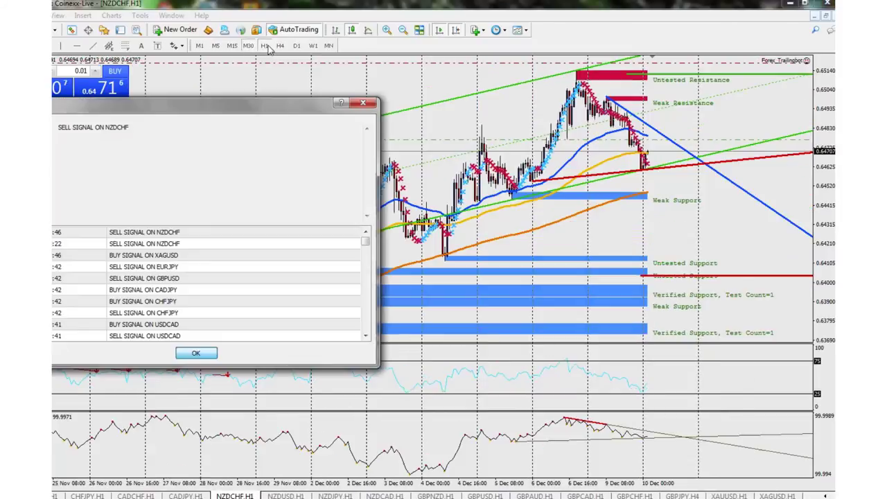
{"action": "left_click", "coordinate": [211, 351]}
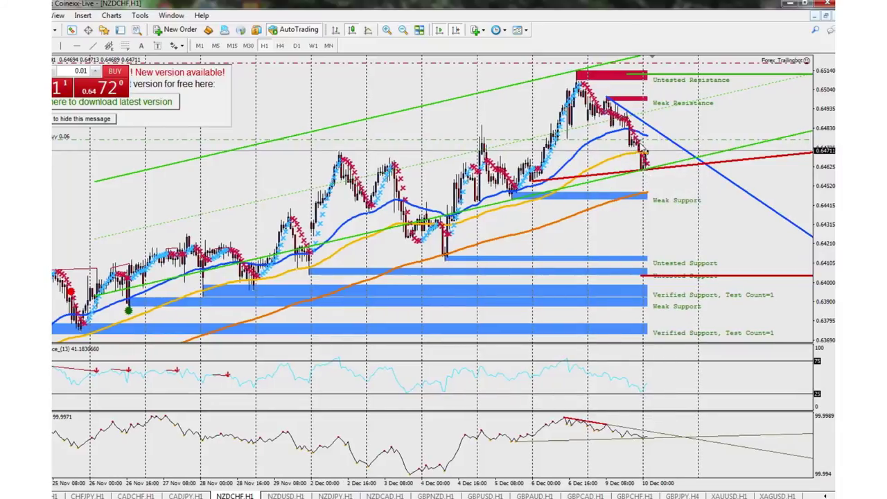
{"action": "left_click", "coordinate": [88, 119]}
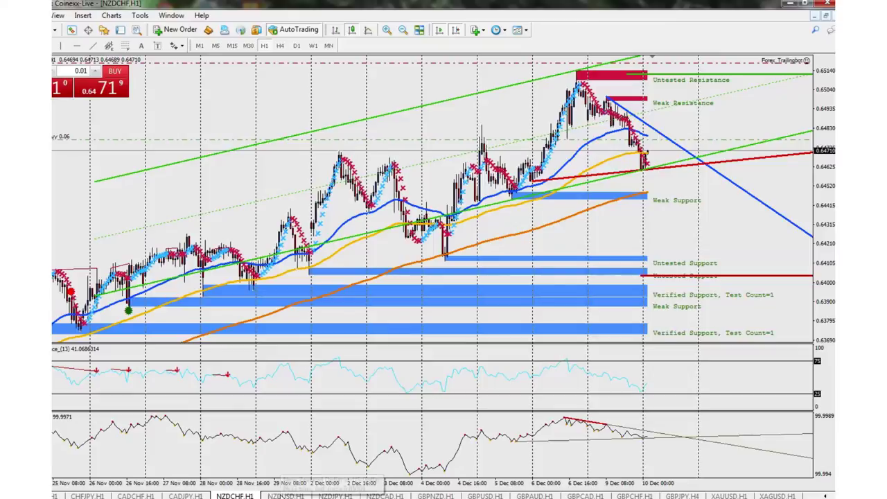
Step: Open the NZDUSD H1 chart, hide its new-version message and examine the recent candles up close on H1 and H4
{"action": "left_click", "coordinate": [286, 496]}
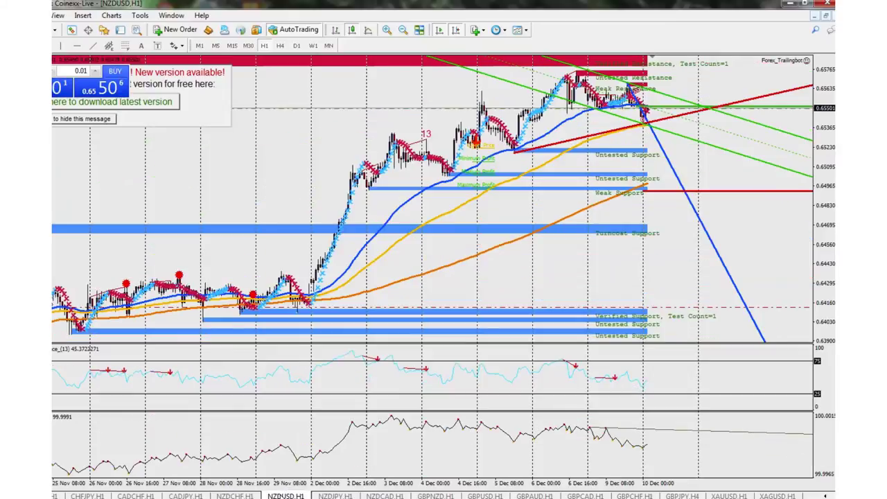
{"action": "left_click", "coordinate": [94, 119]}
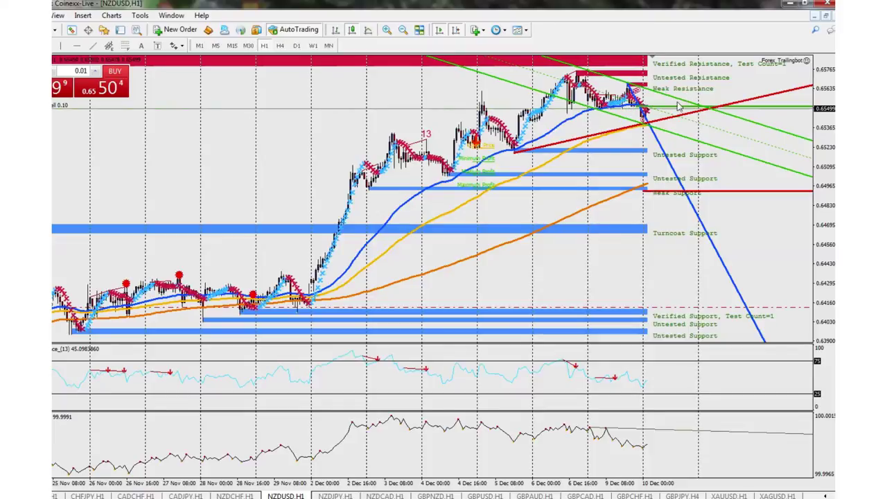
{"action": "left_click", "coordinate": [386, 30]}
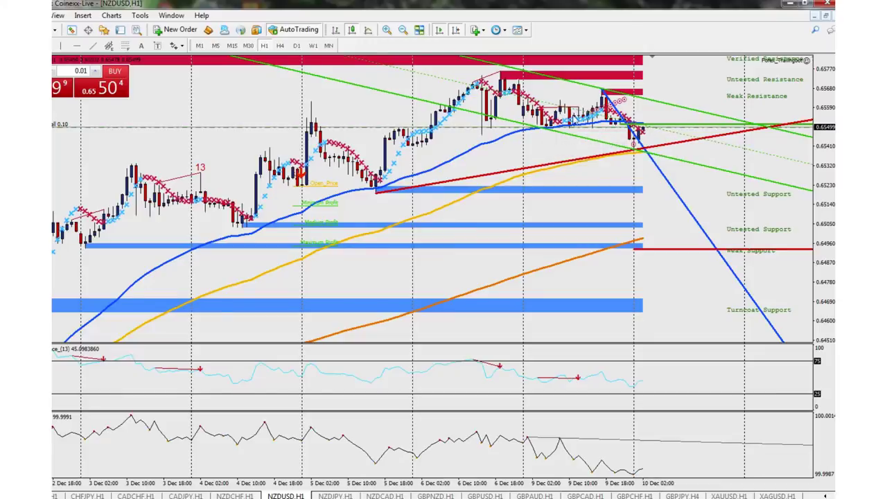
{"action": "left_click", "coordinate": [280, 45]}
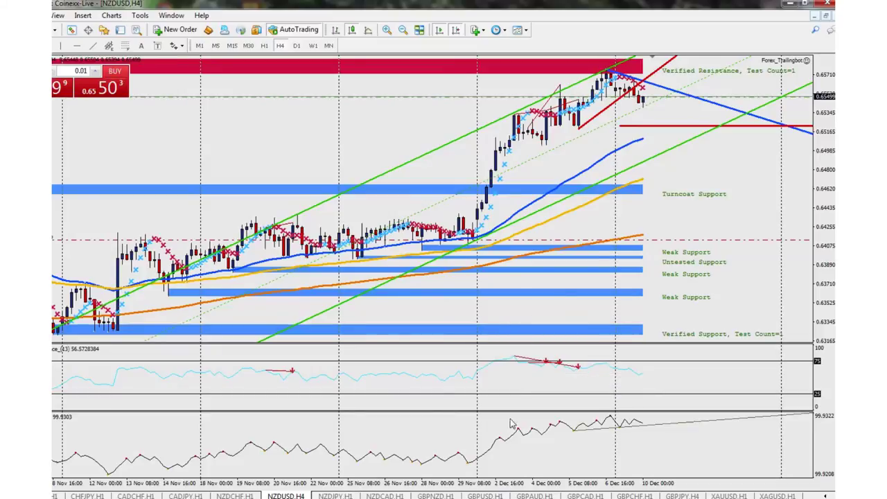
{"action": "left_click", "coordinate": [263, 45]}
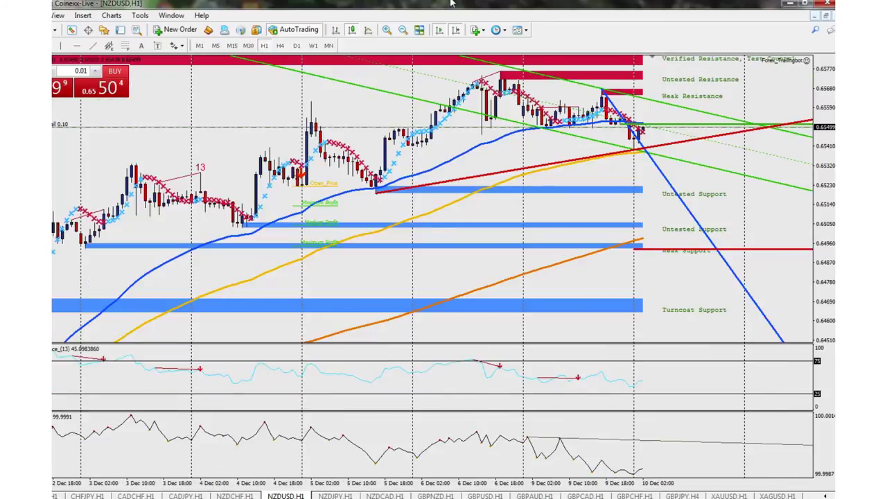
Step: Review the wider NZDUSD price history on H1 and H4, hiding the new-version message on each
{"action": "left_click", "coordinate": [402, 30]}
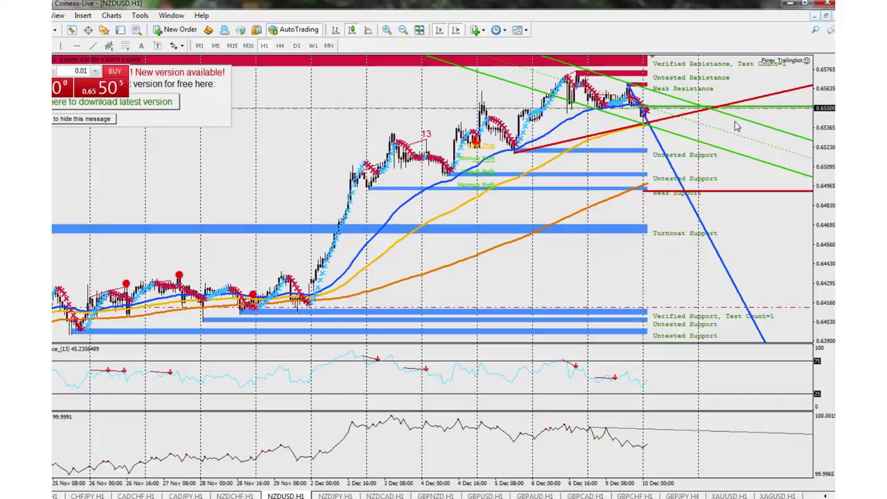
{"action": "left_click", "coordinate": [108, 121]}
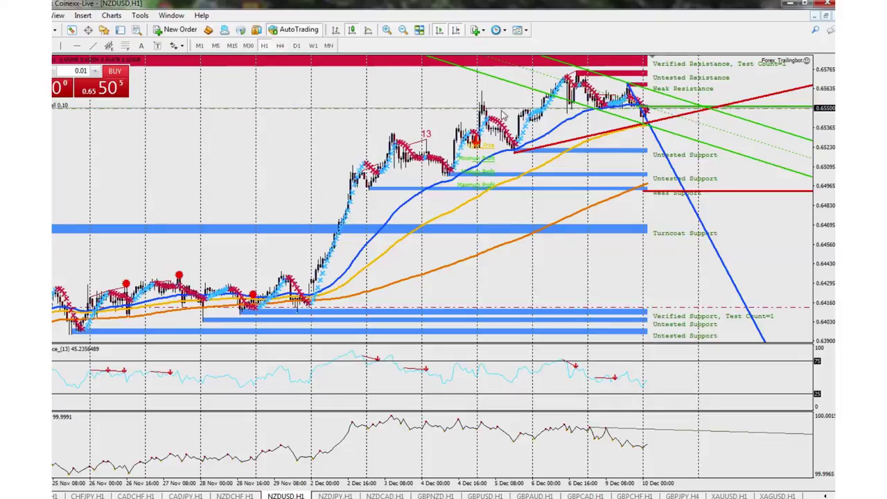
{"action": "left_click", "coordinate": [280, 45]}
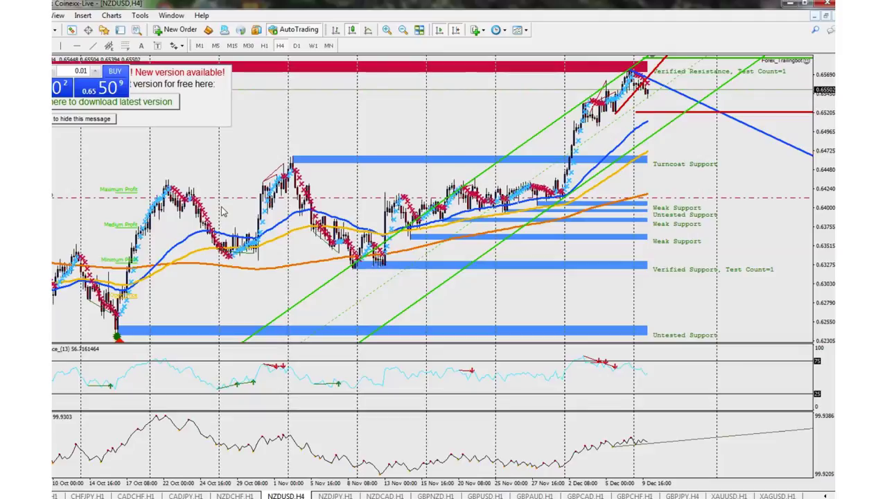
{"action": "left_click", "coordinate": [82, 119]}
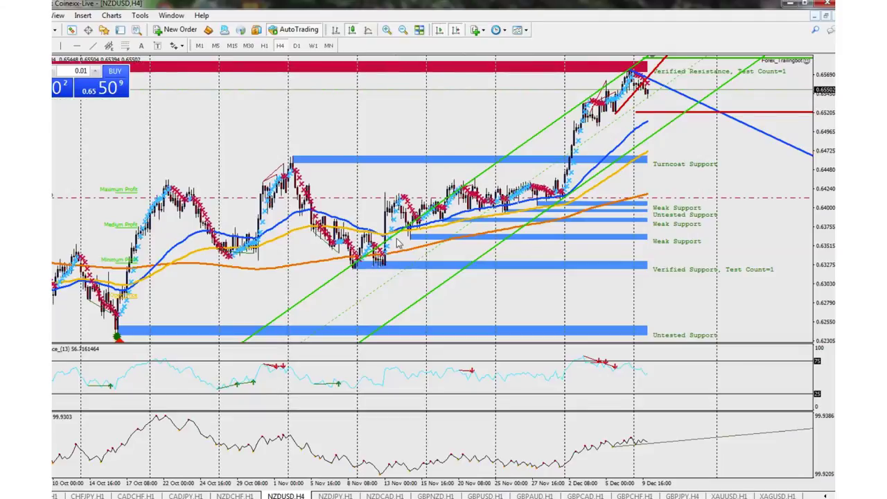